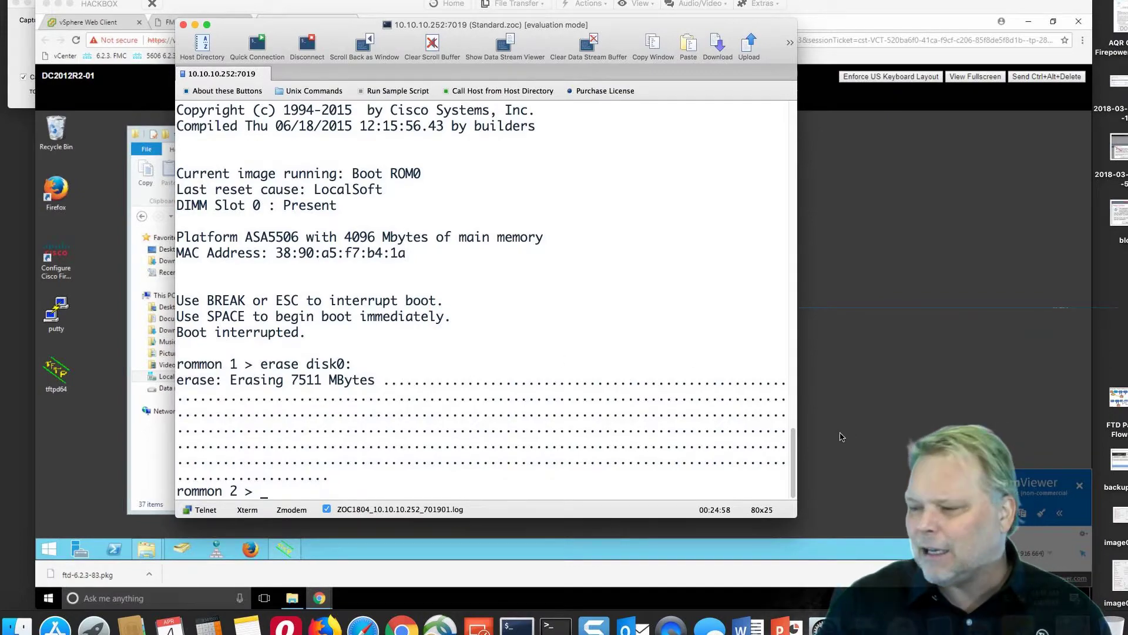
# Step: Let 'erase disk0:' finish wiping 7511 MB until the rommon 2 prompt returns
pyautogui.moveTo(794, 470)
pyautogui.mouseDown()
pyautogui.moveTo(793, 429)
pyautogui.moveTo(786, 464)
pyautogui.mouseUp()
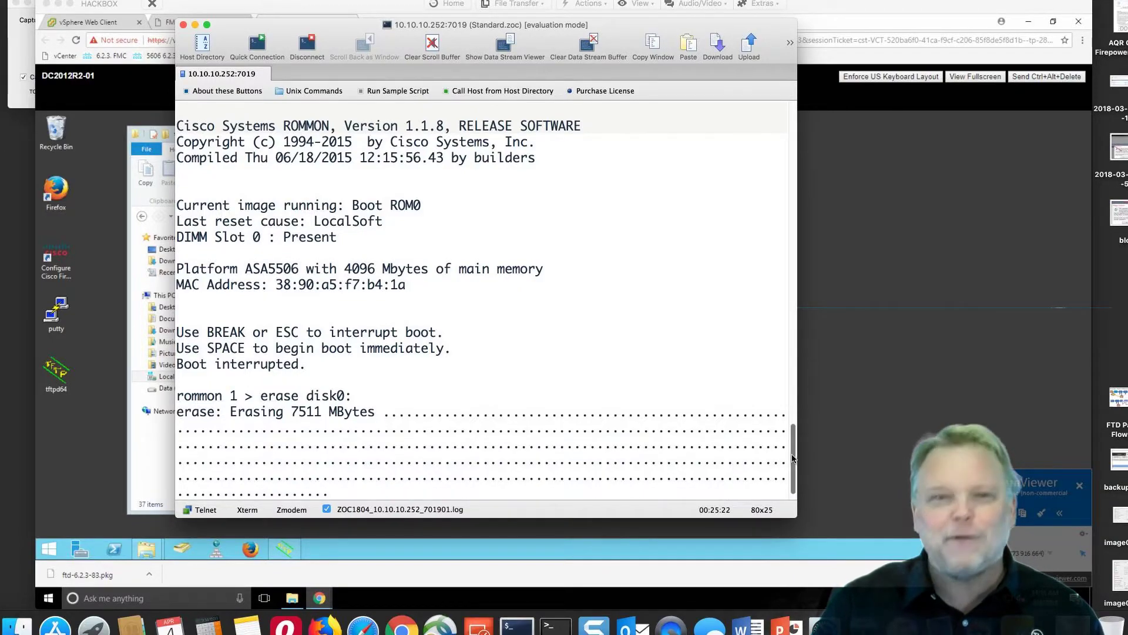
# Step: Paste ROMMON settings: address 10.11.10.190, gateway 10.11.10.1, server 10.11.11.250, image ftd-boot-9.9.2.0.lfbff
pyautogui.rightClick(371, 364)
pyautogui.click(396, 394)
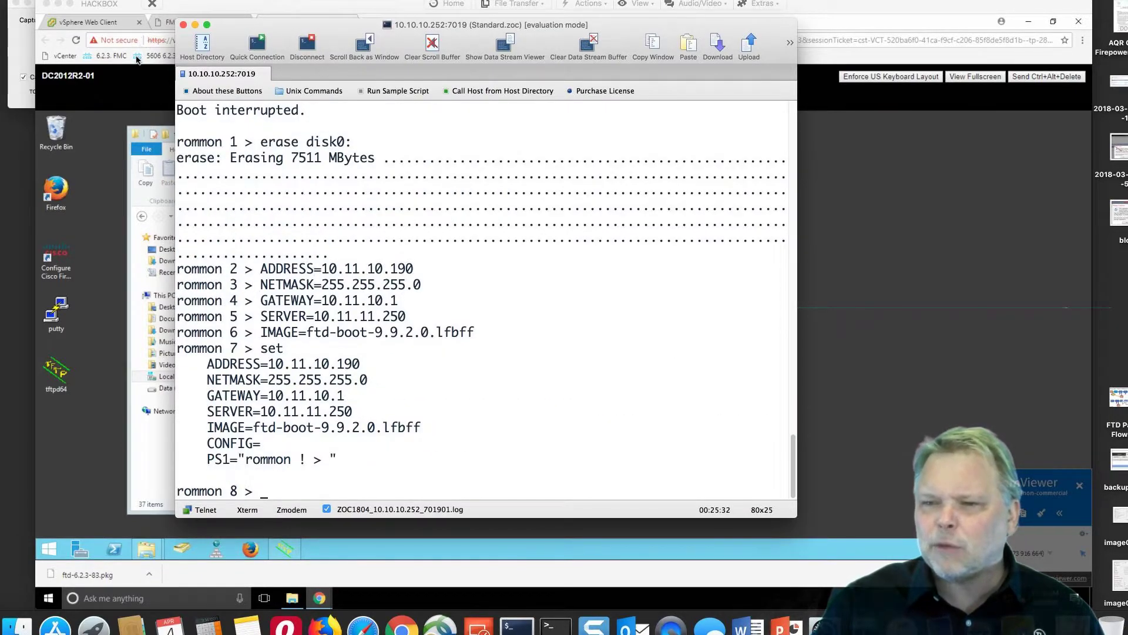
pyautogui.moveTo(322, 25); pyautogui.dragTo(147, 45)
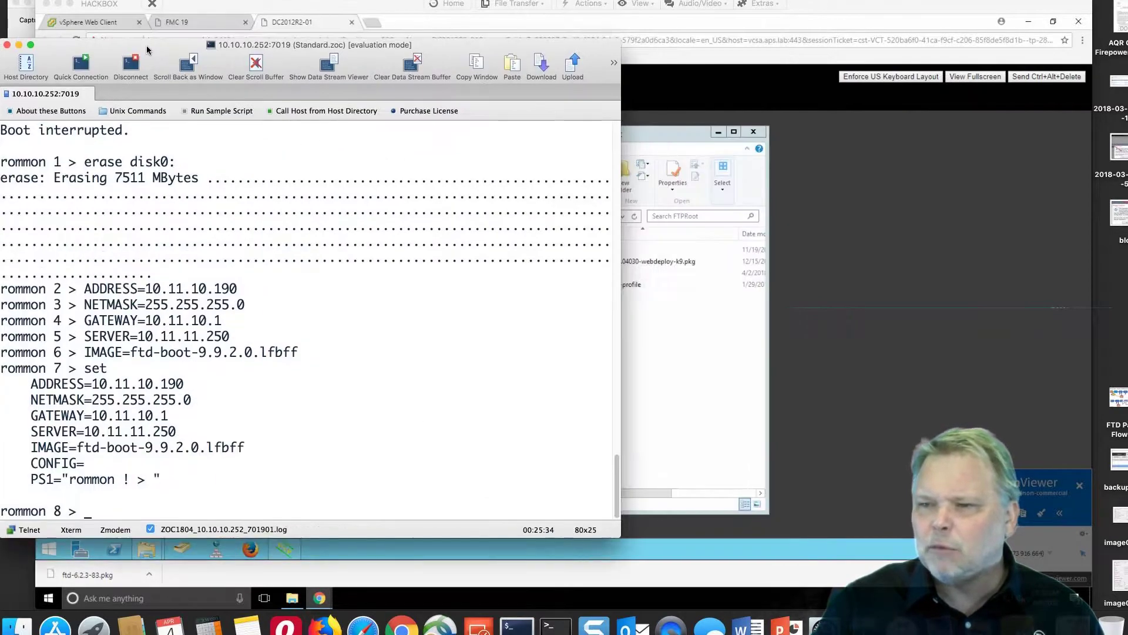
# Step: On DC2012R2-01, check ftd-6.2.3-83.pkg in FTPRoot and ftd-boot-9.9.2.0.lfbff in TFTP
pyautogui.click(295, 22)
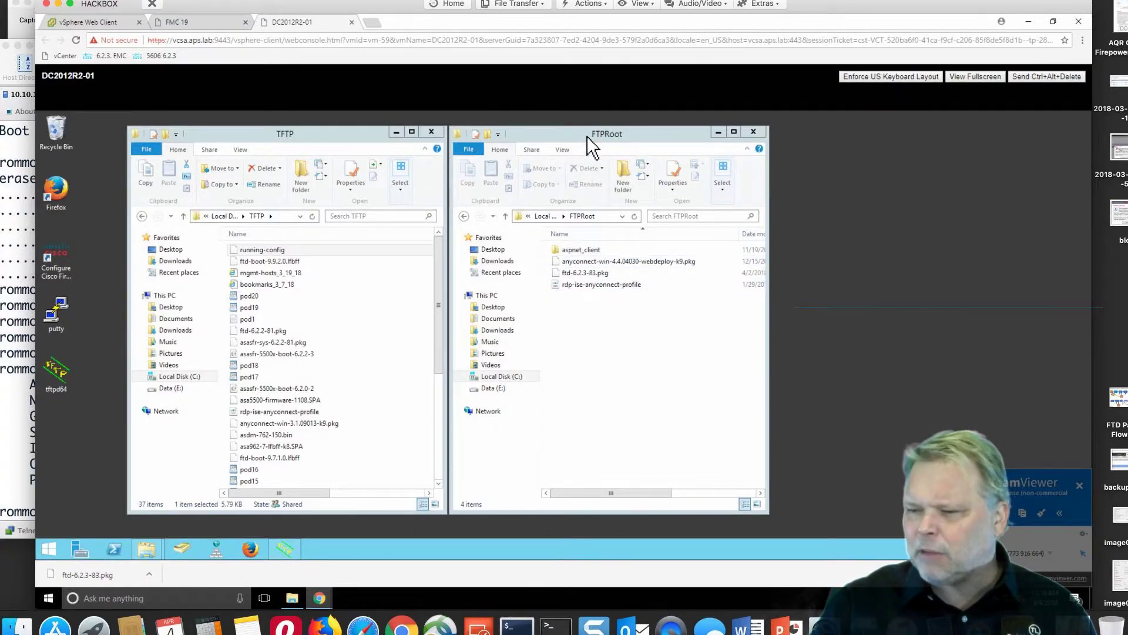
pyautogui.click(590, 276)
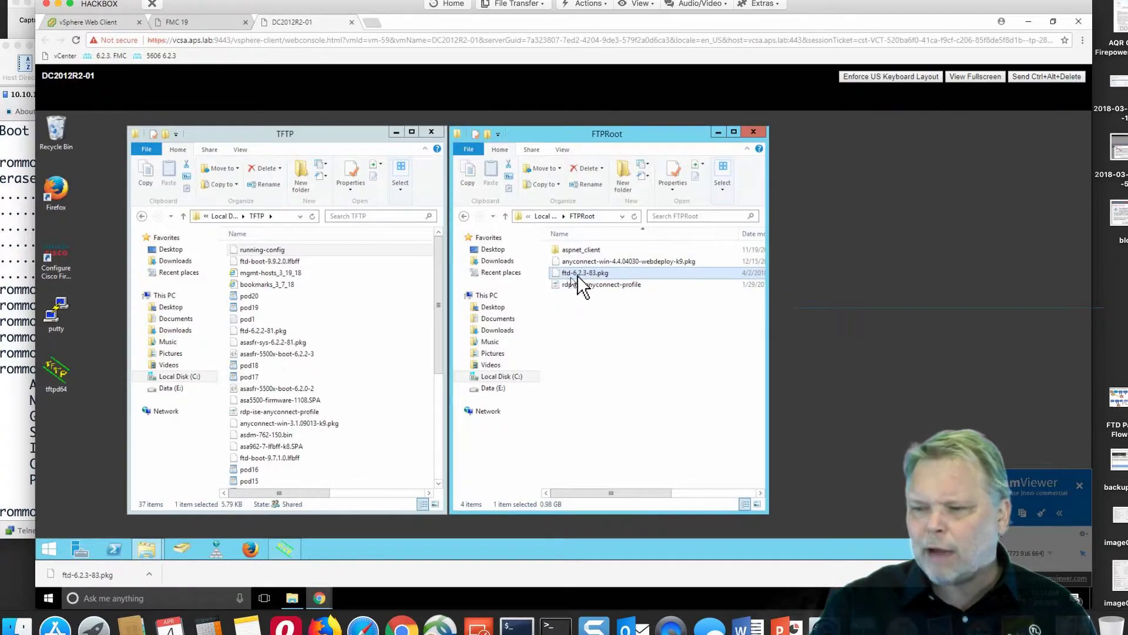
pyautogui.click(290, 262)
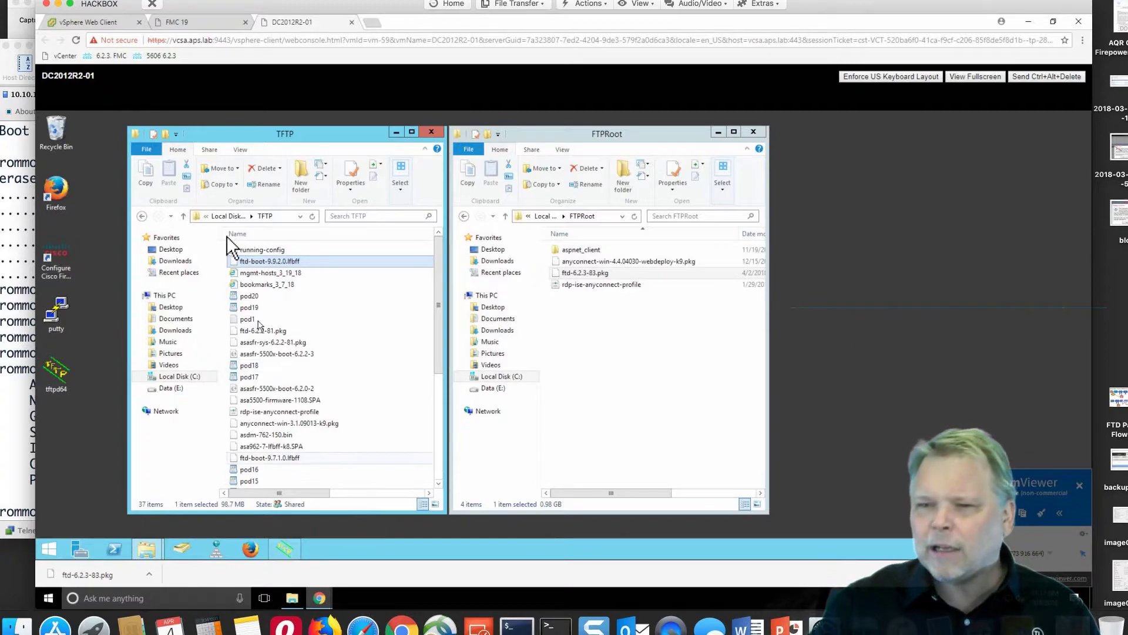
pyautogui.moveTo(318, 597)
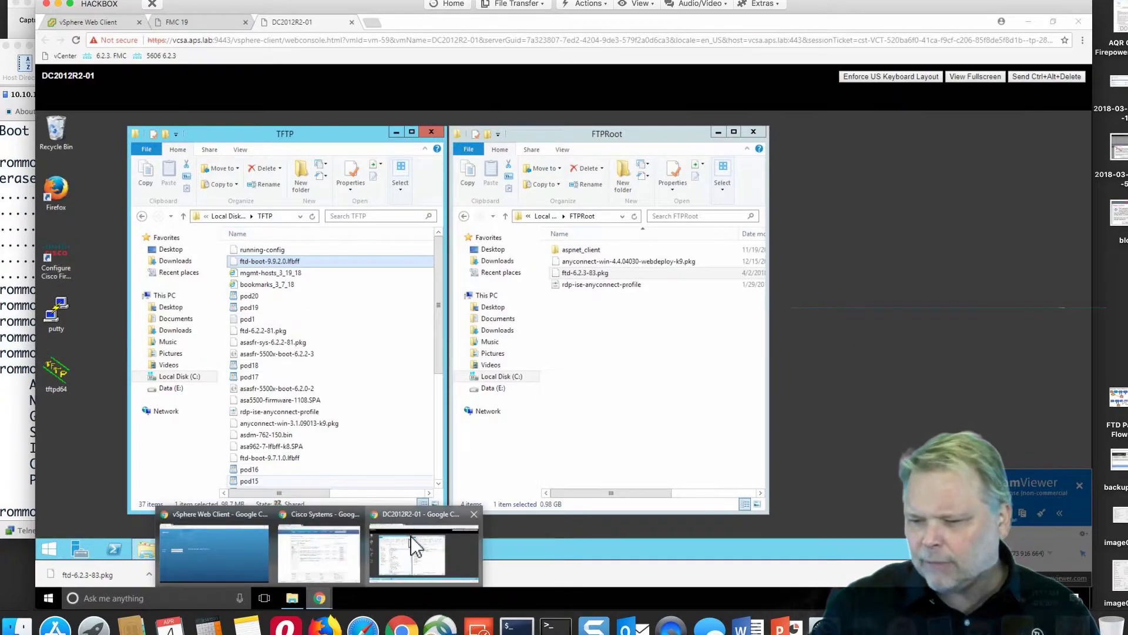
pyautogui.click(316, 556)
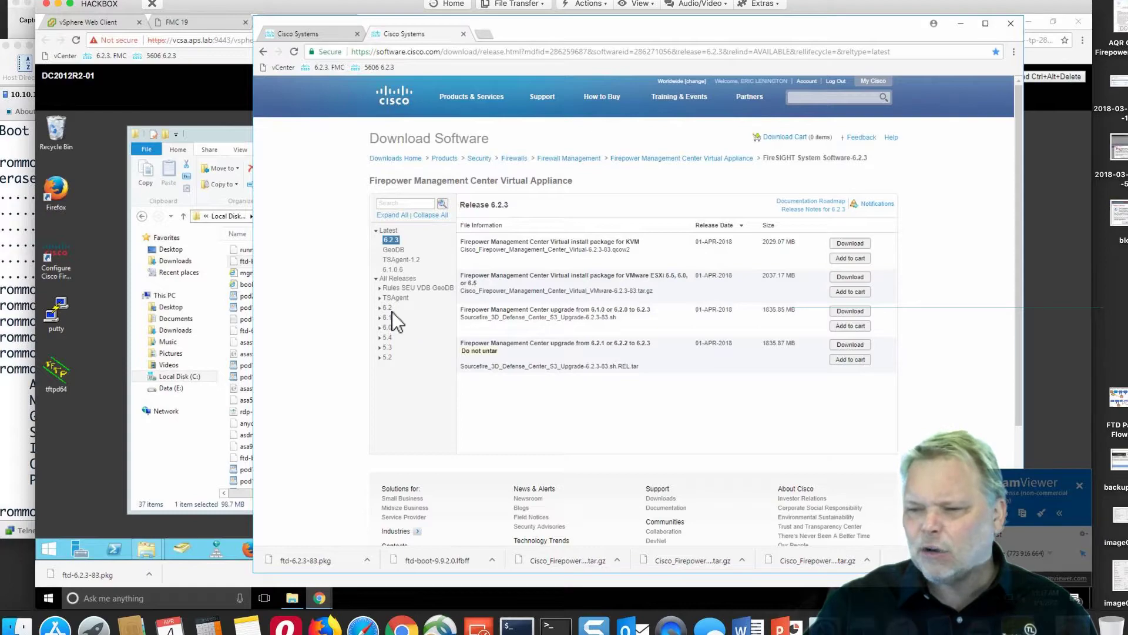
# Step: Load the Firepower Management Center Virtual 6.2.3 file list and view the file details
pyautogui.click(391, 240)
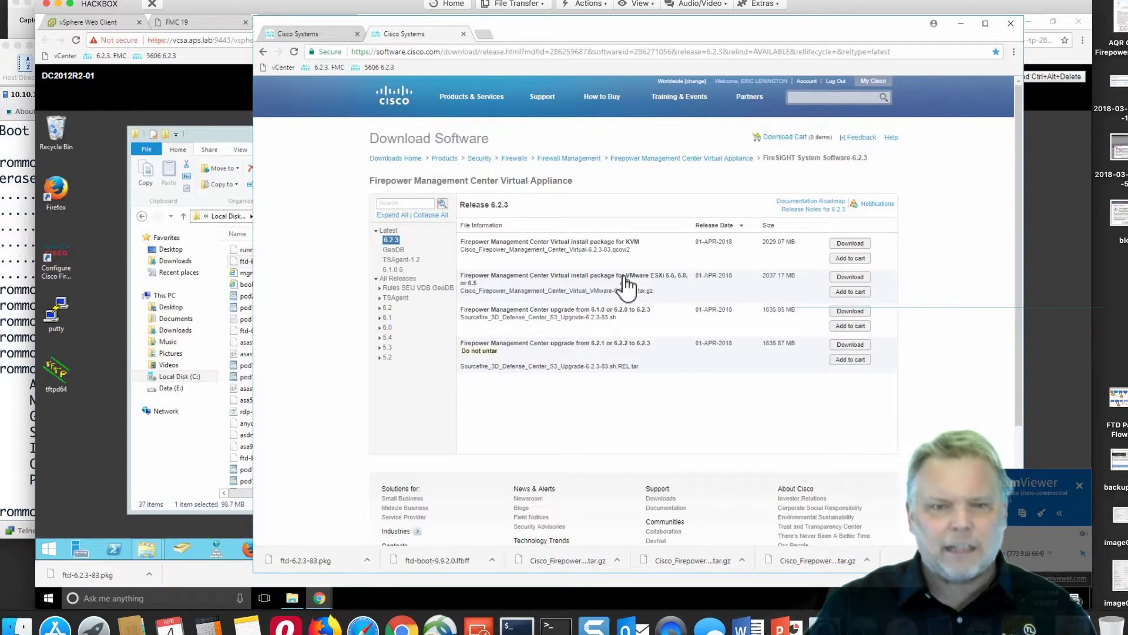
pyautogui.moveTo(617, 286)
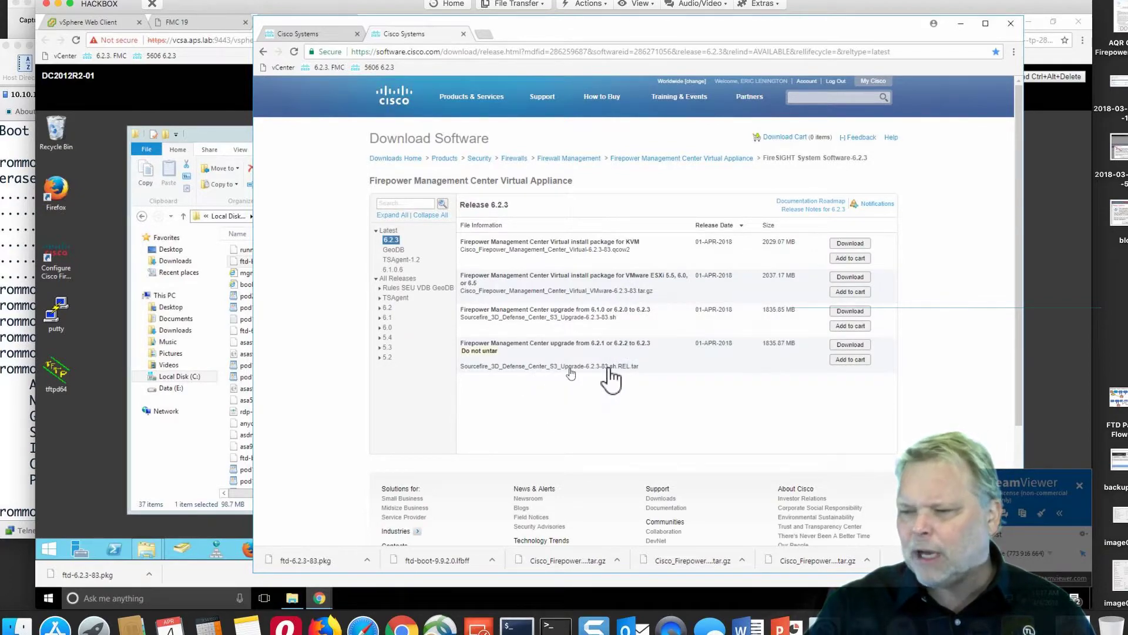
pyautogui.moveTo(607, 368)
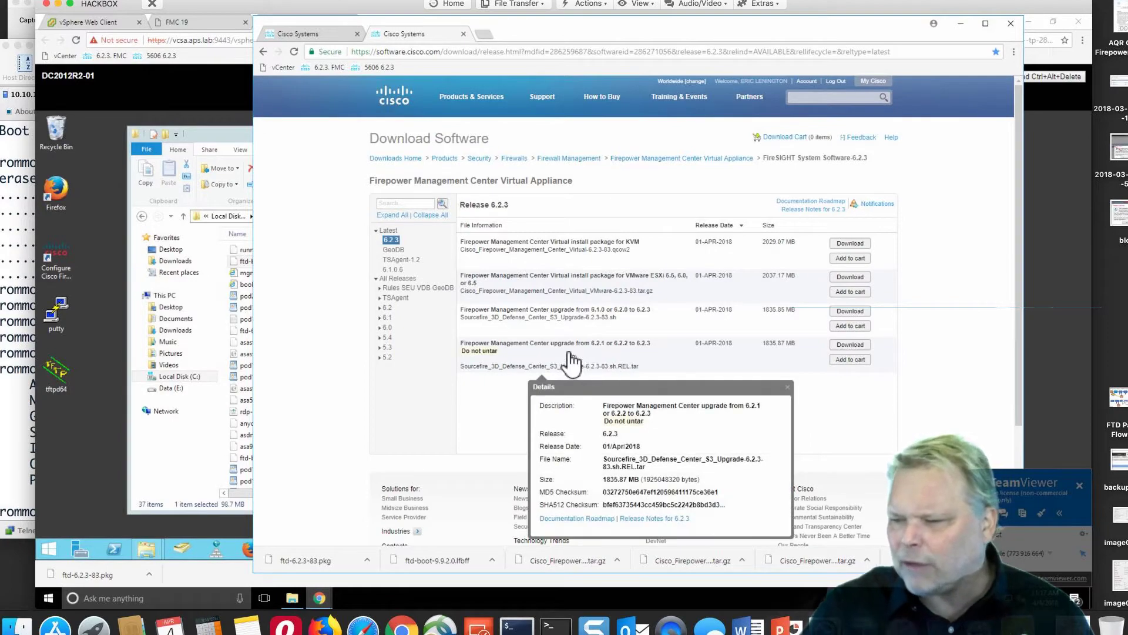
pyautogui.click(325, 34)
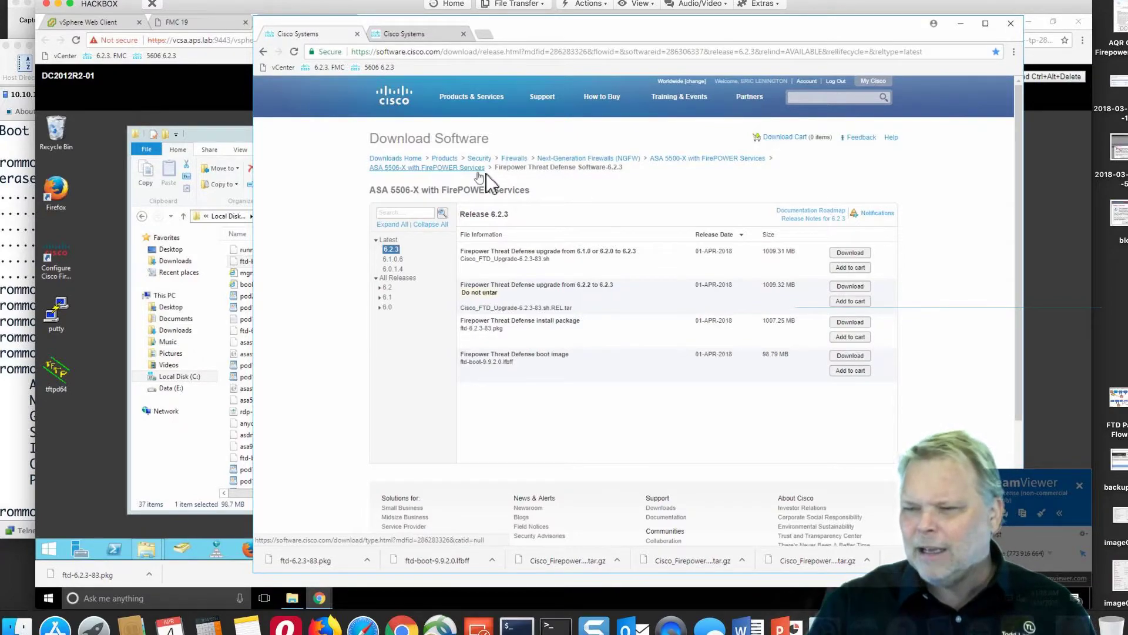
# Step: Open the ASA 5506-X Firepower Threat Defense Software 6.2.3 downloads list
pyautogui.click(457, 167)
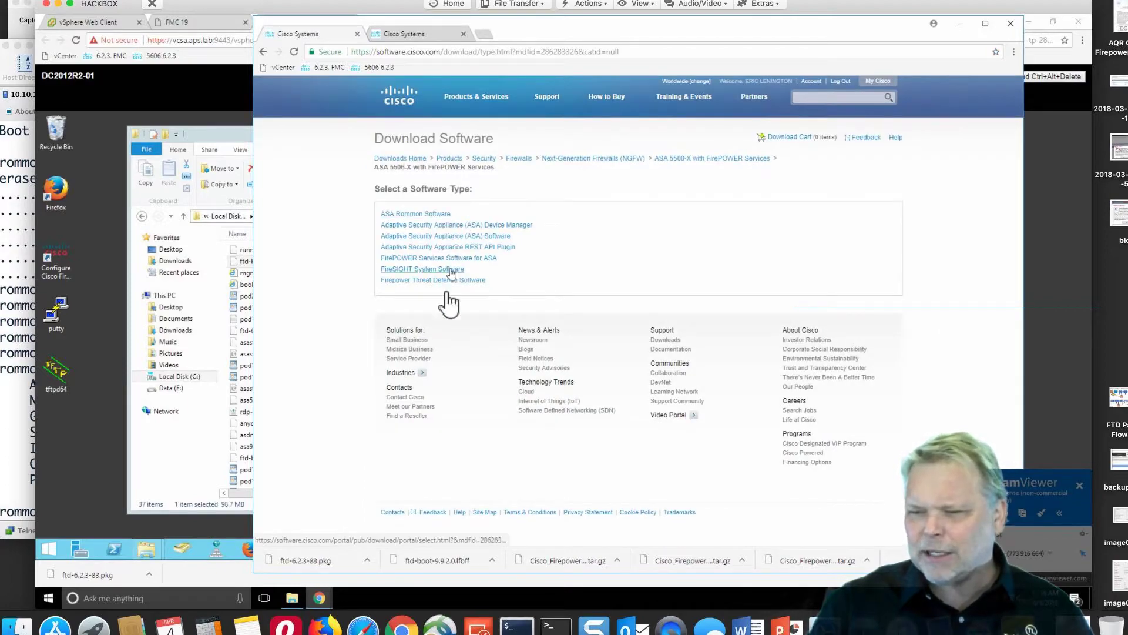
pyautogui.click(404, 282)
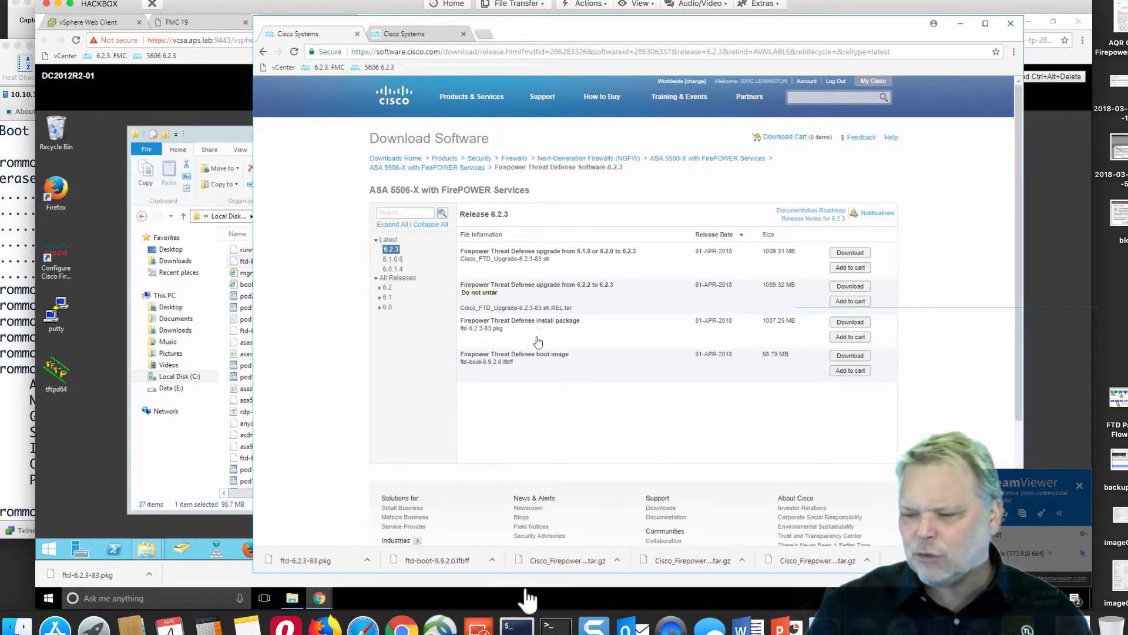
# Step: Run tftpdnld for ftd-boot-9.9.2.0.lfbff from 10.11.11.250; it fails with TFTP error 0
pyautogui.click(519, 628)
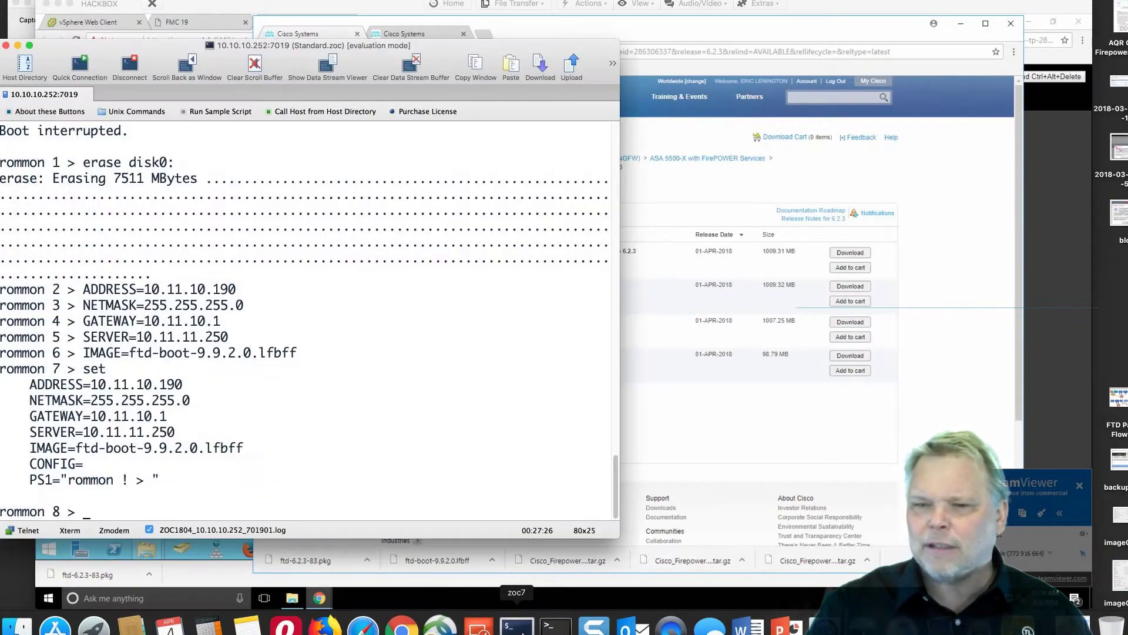
pyautogui.moveTo(445, 48); pyautogui.dragTo(610, 47)
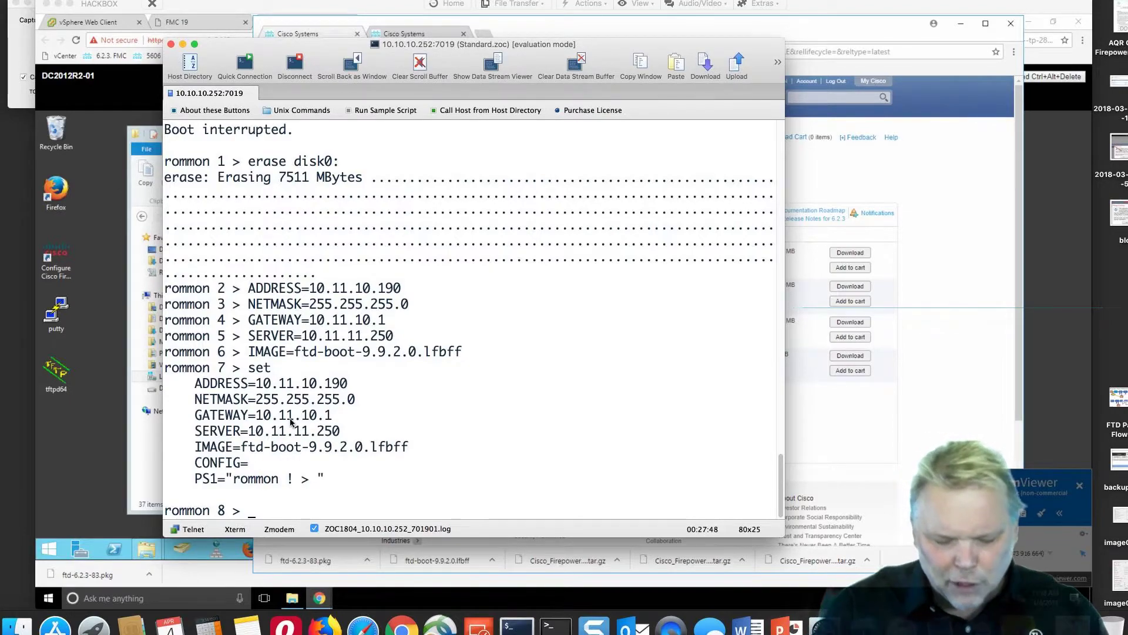
pyautogui.write('tftpdnld')
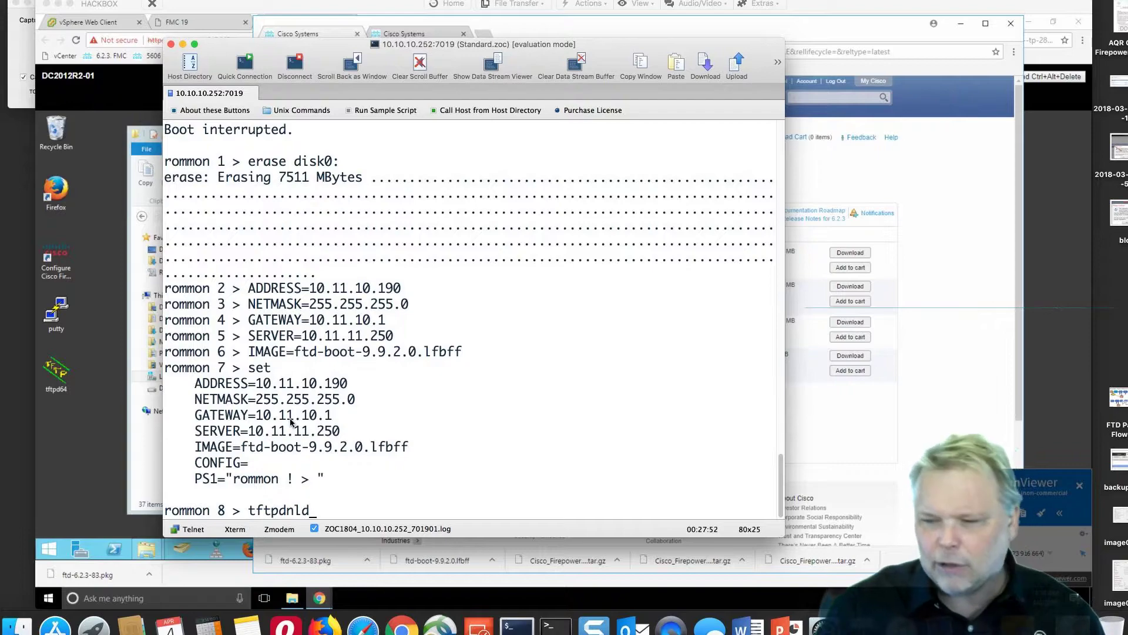
pyautogui.press('Return')
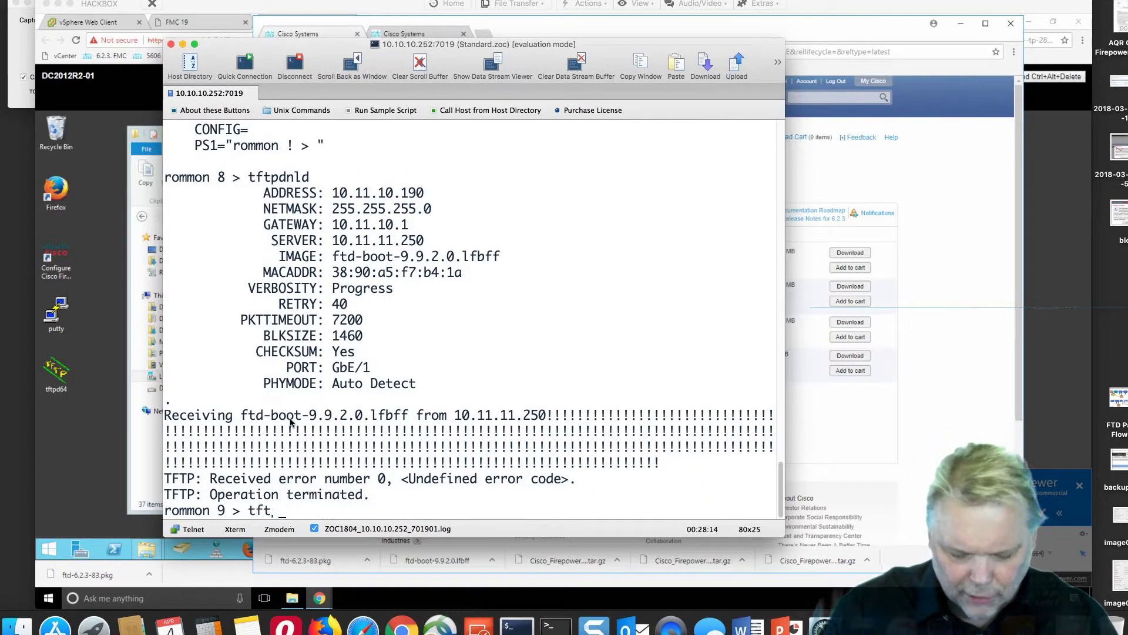
pyautogui.write('pdnld')
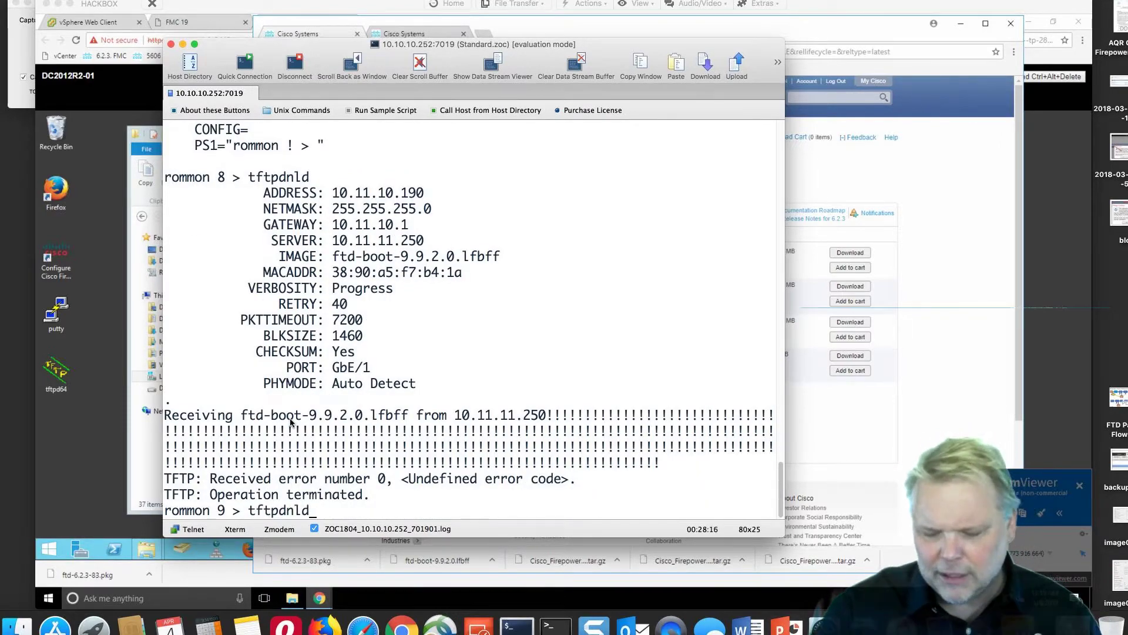
# Step: Rerun tftpdnld so the boot image downloads, verifies and boots via DHCP
pyautogui.press('Return')
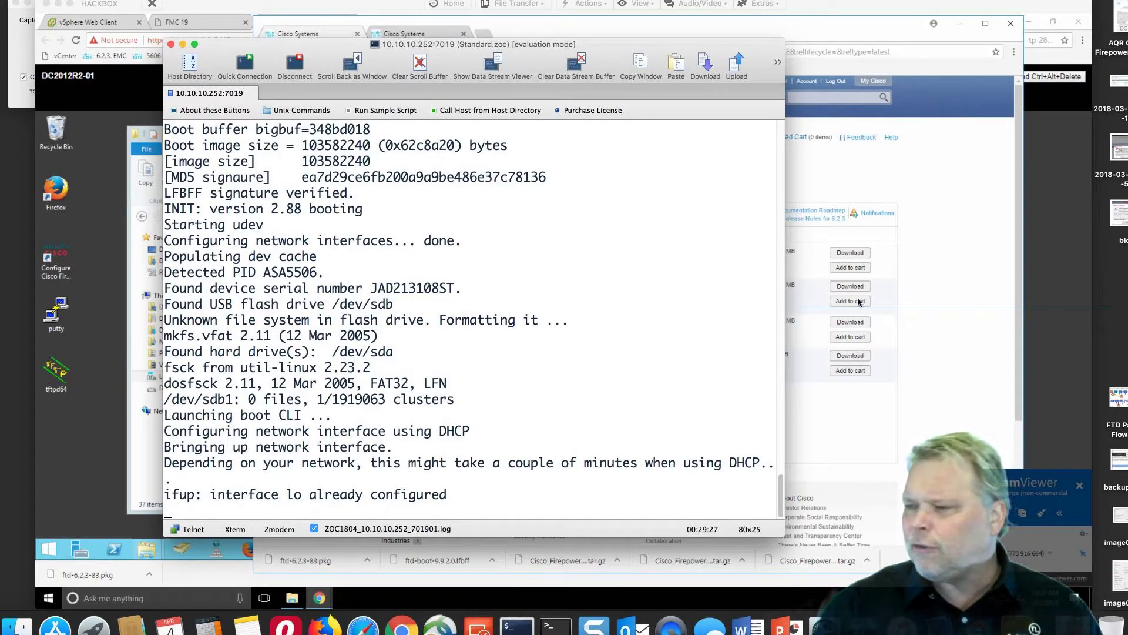
# Step: Review the FirePOWER Services Software for ASA 6.2.3 files, then return to the firepower-boot prompt
pyautogui.click(906, 290)
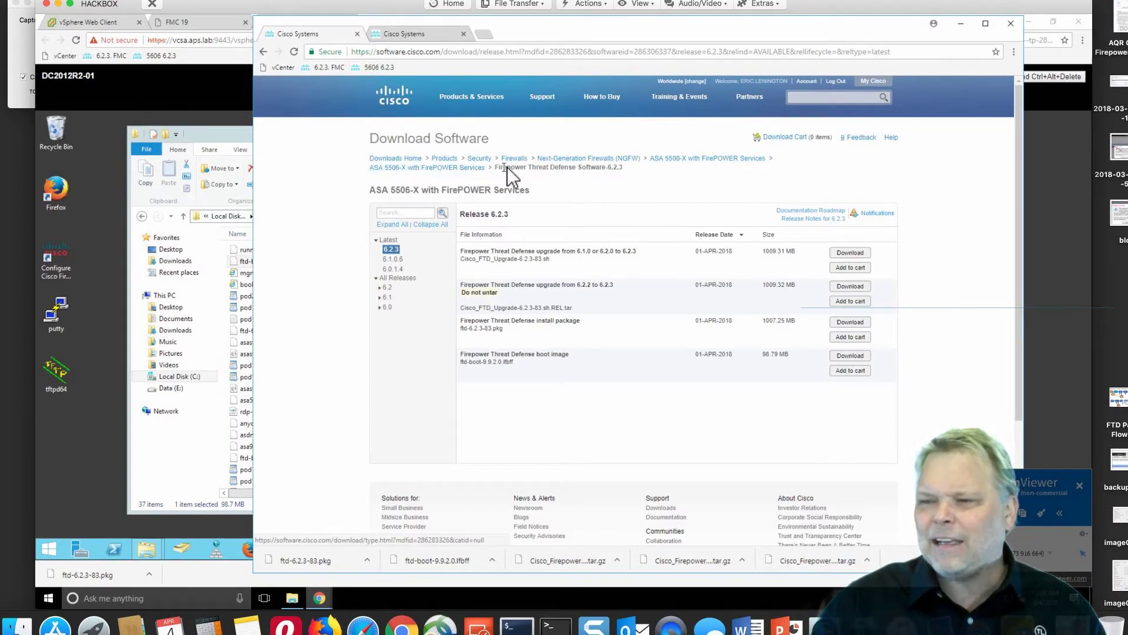
pyautogui.click(447, 169)
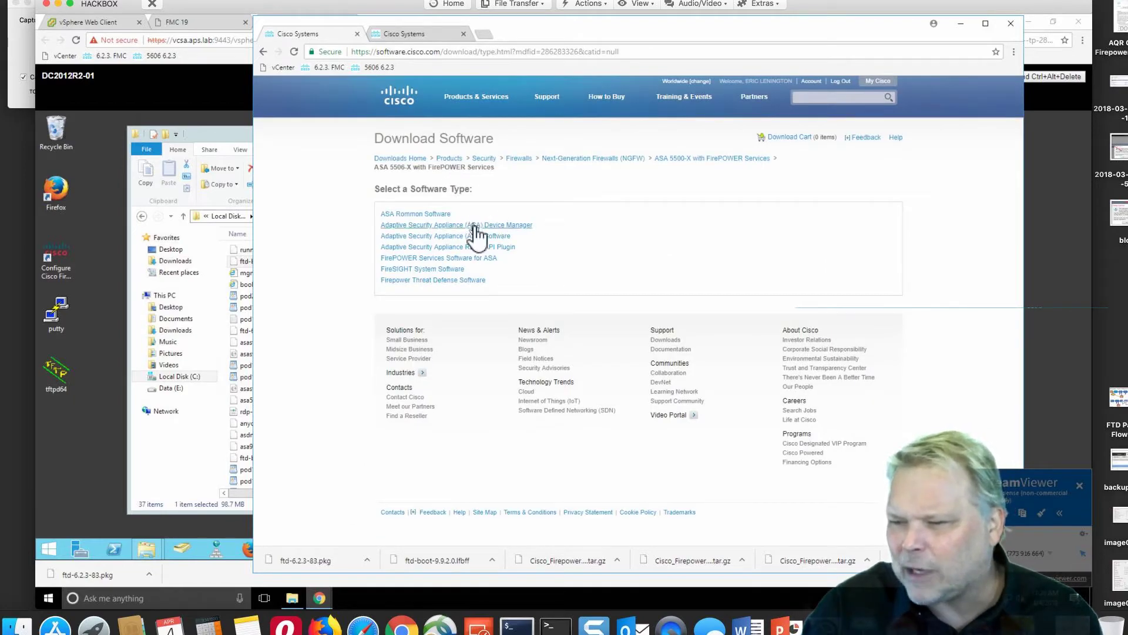
pyautogui.click(445, 260)
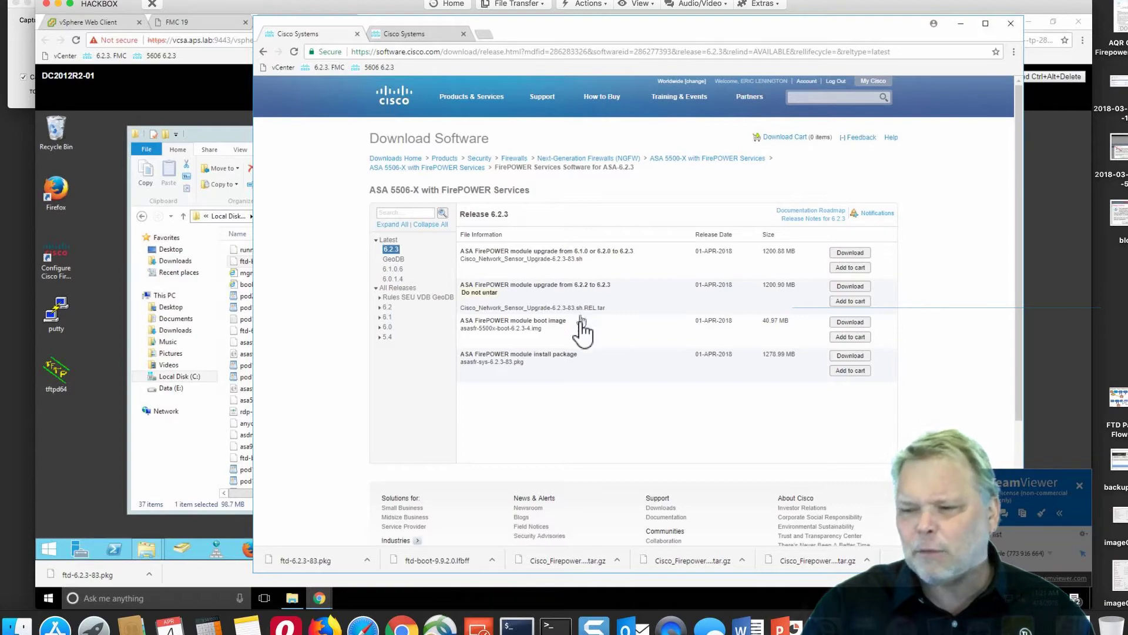
pyautogui.moveTo(570, 366)
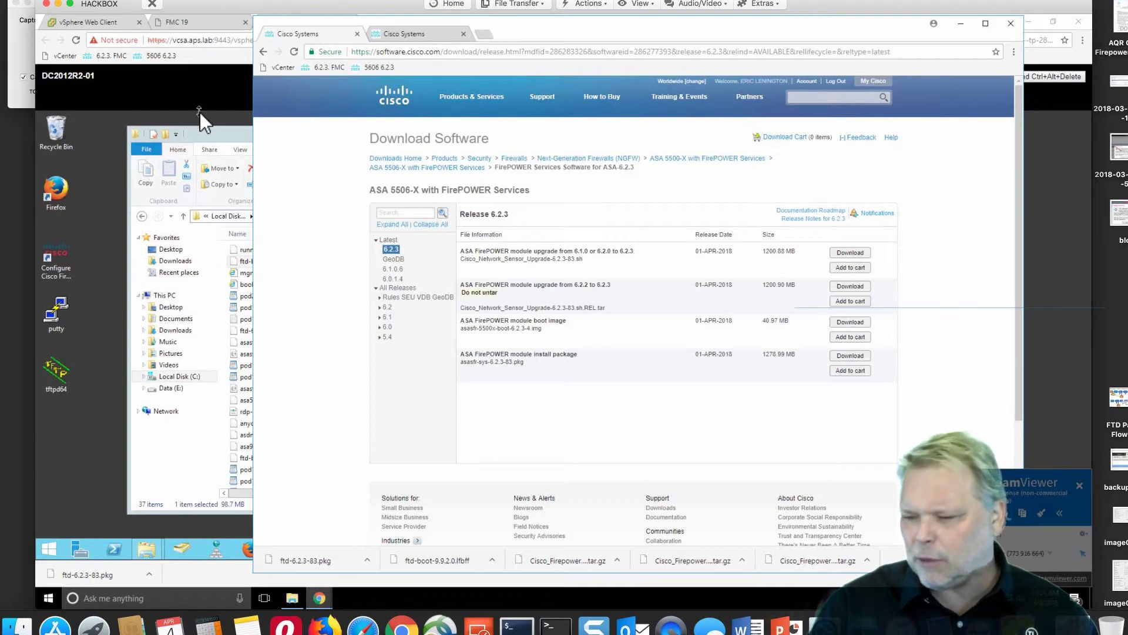
pyautogui.click(517, 625)
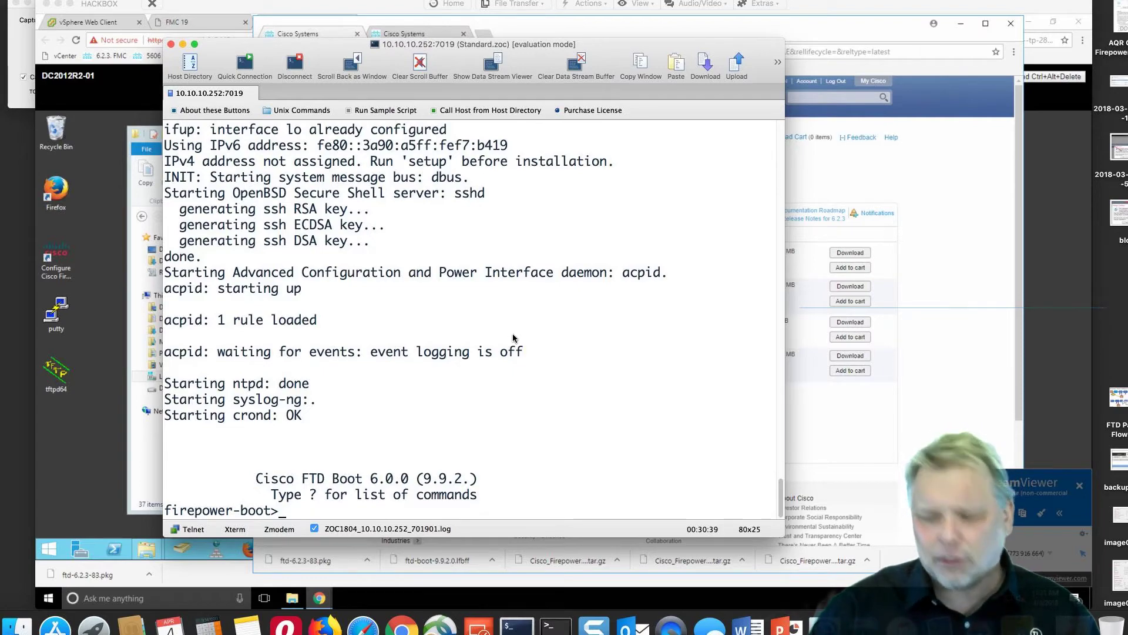
# Step: Run setup with hostname FTD19 and a static (non-DHCP) IPv4 management address
pyautogui.write('setup')
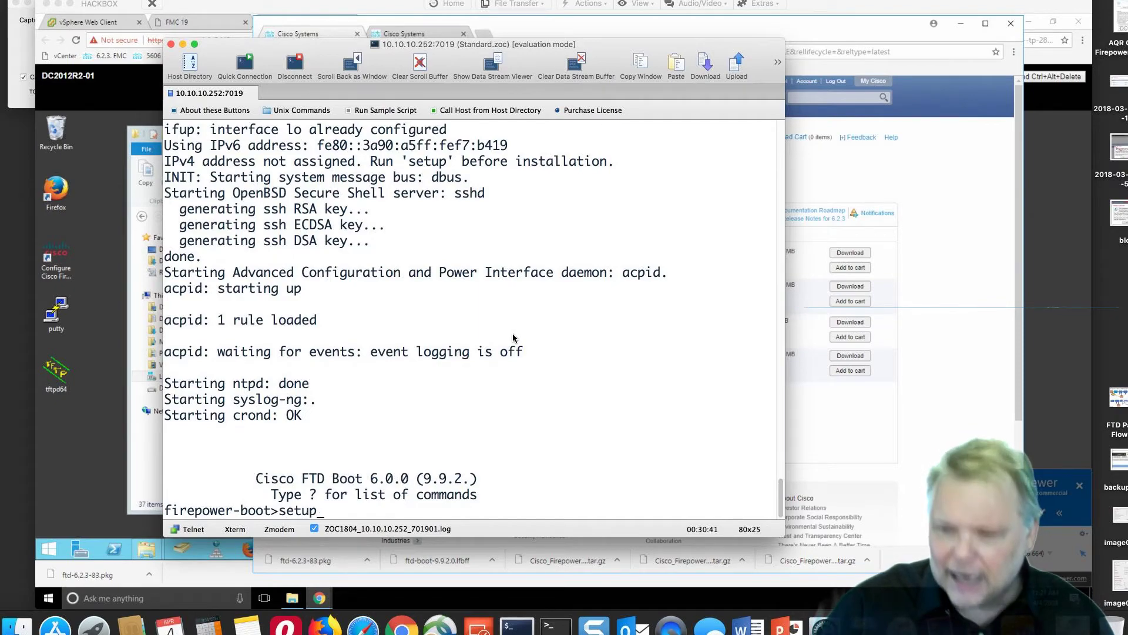
pyautogui.press('Return')
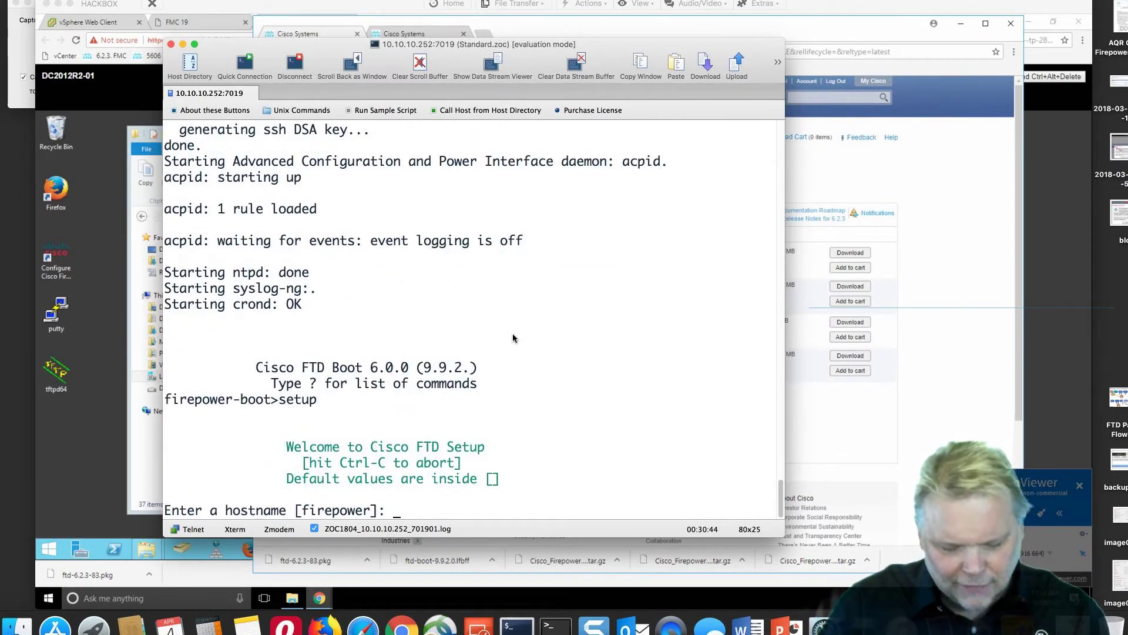
pyautogui.write('FTD10')
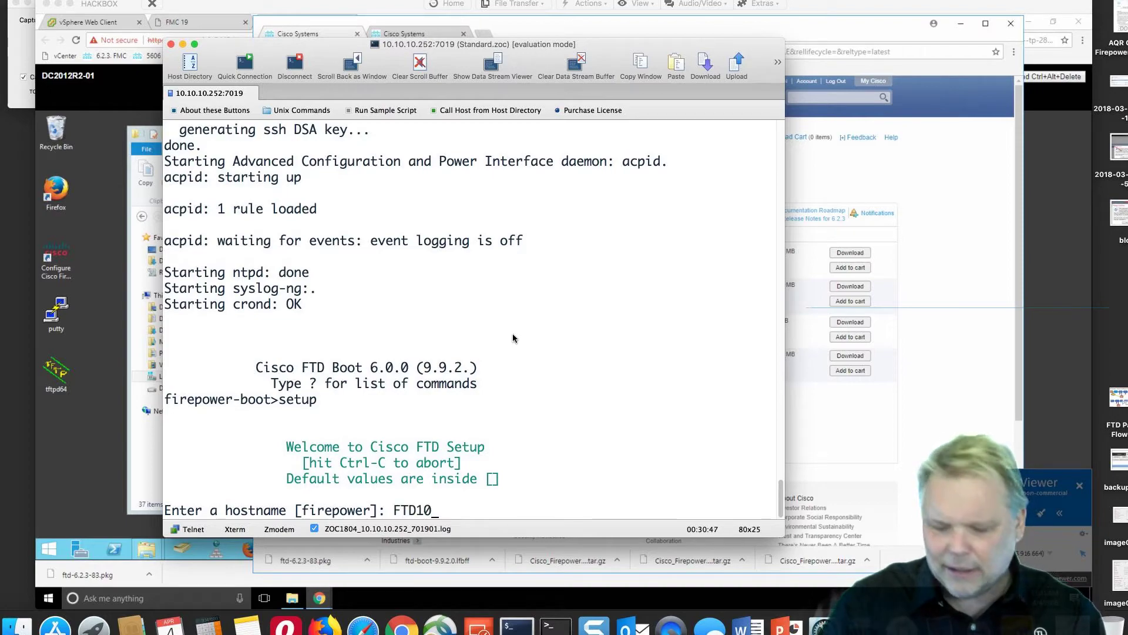
pyautogui.press('BackSpace')
pyautogui.write('9')
pyautogui.press('Return')
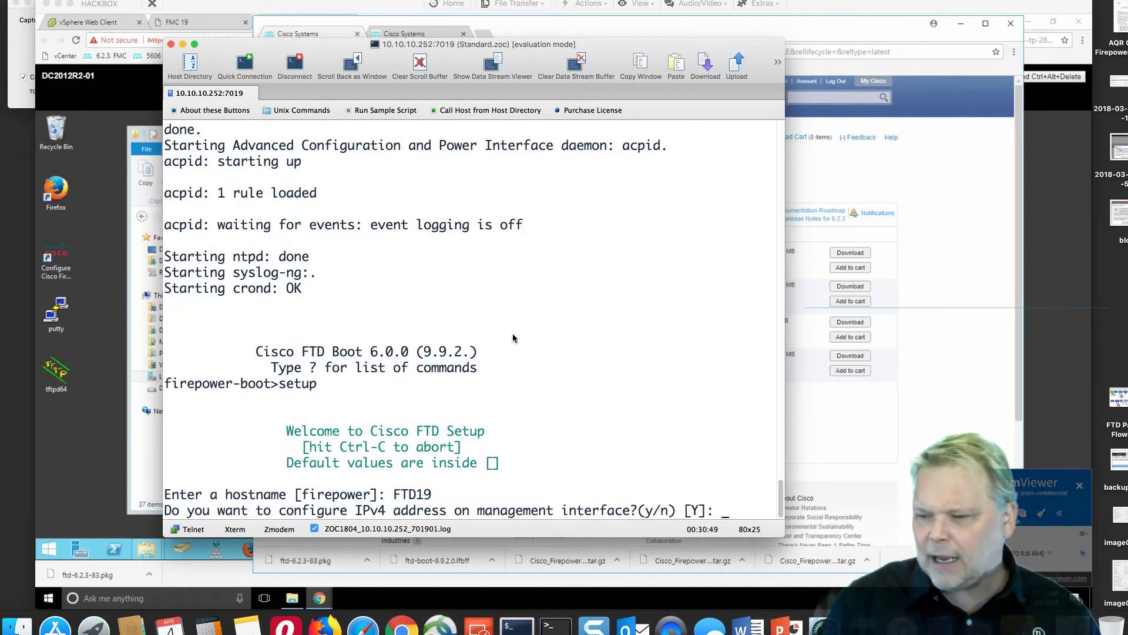
pyautogui.write('Y')
pyautogui.press('Return')
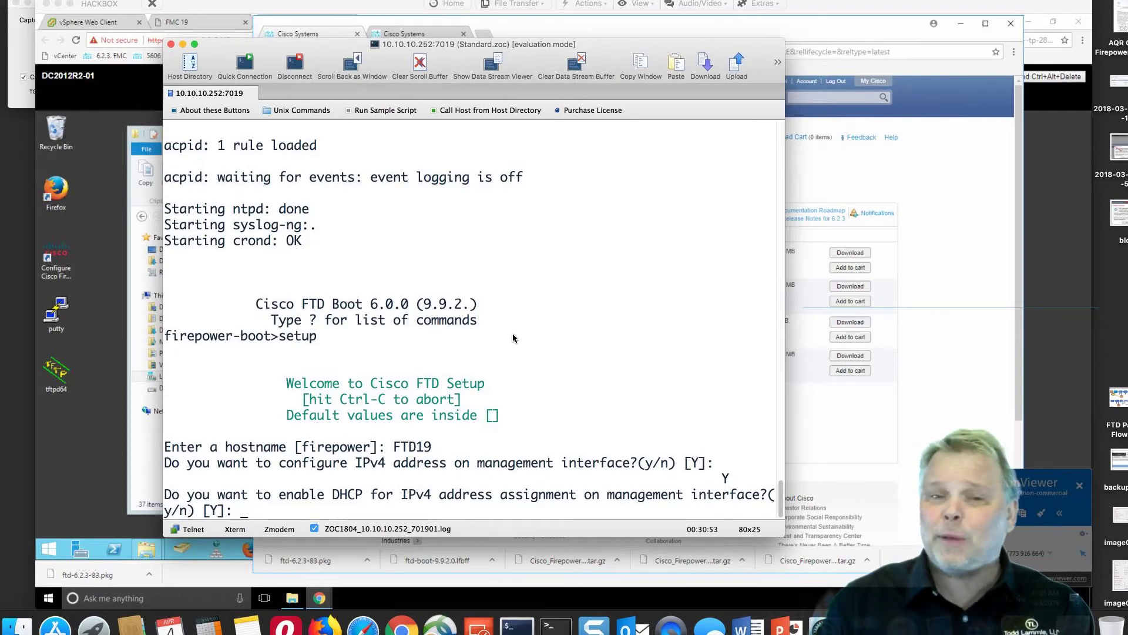
pyautogui.write('n')
pyautogui.press('Return')
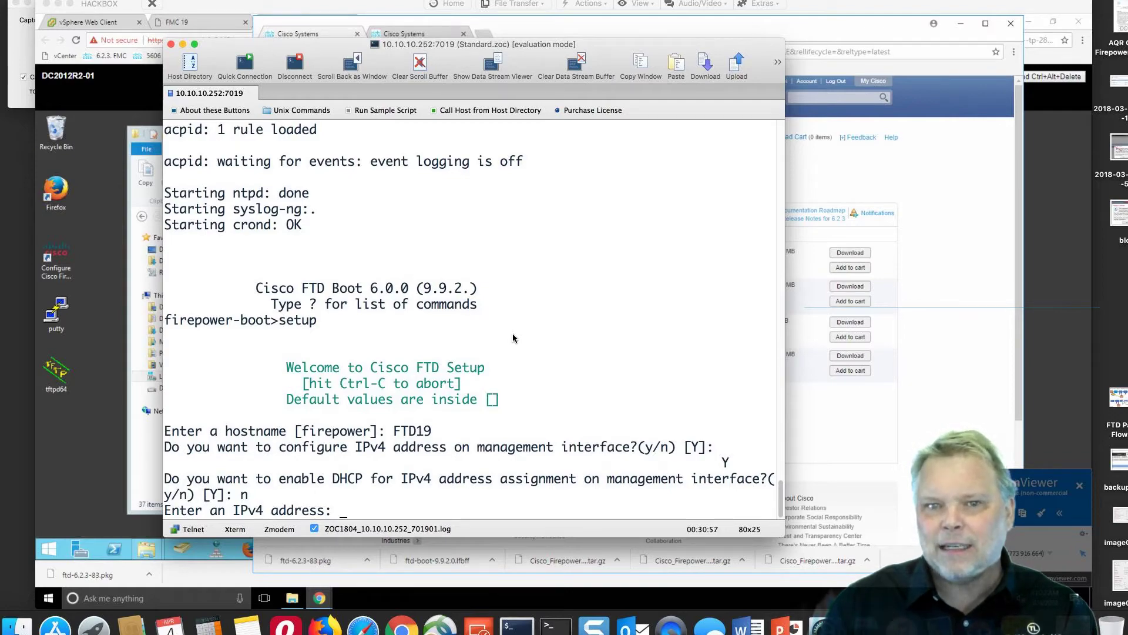
# Step: Enter IP 10.11.10.190, netmask 255.255.255.0, gateway 10.11.10.1 and DNS 10.11.11.250
pyautogui.write('10.11')
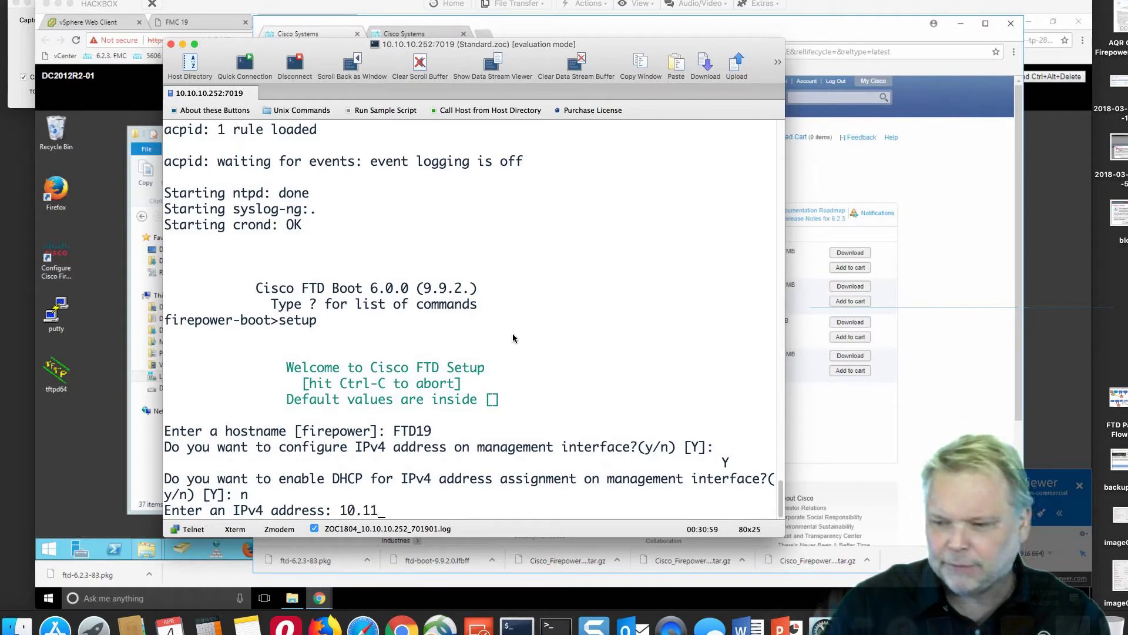
pyautogui.write('.10.190')
pyautogui.press('Return')
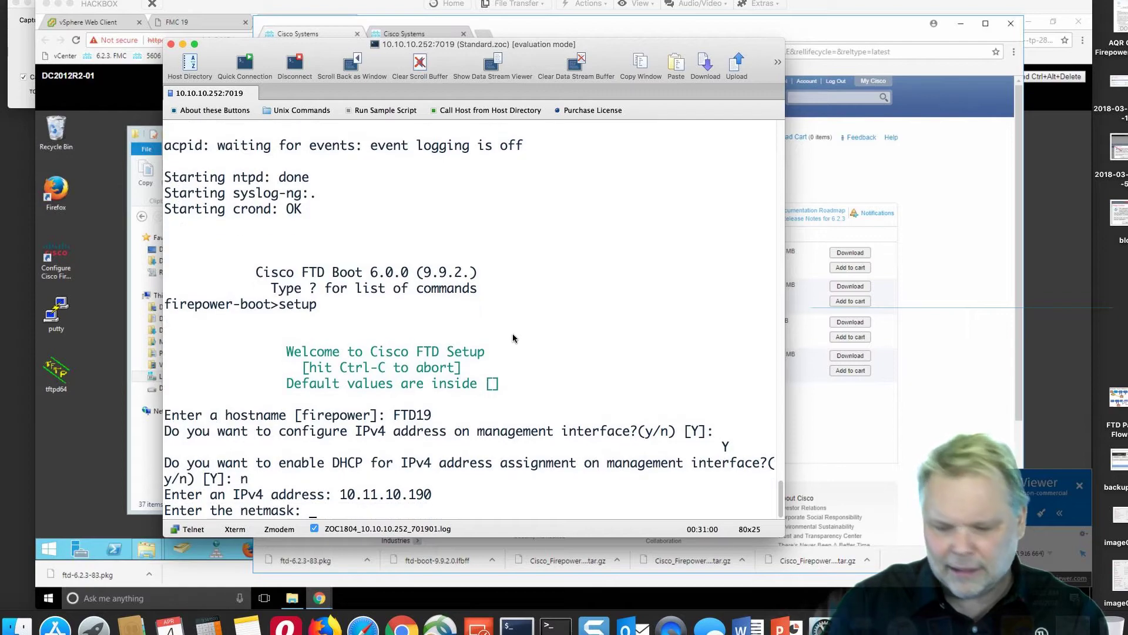
pyautogui.write('255.255.255.0')
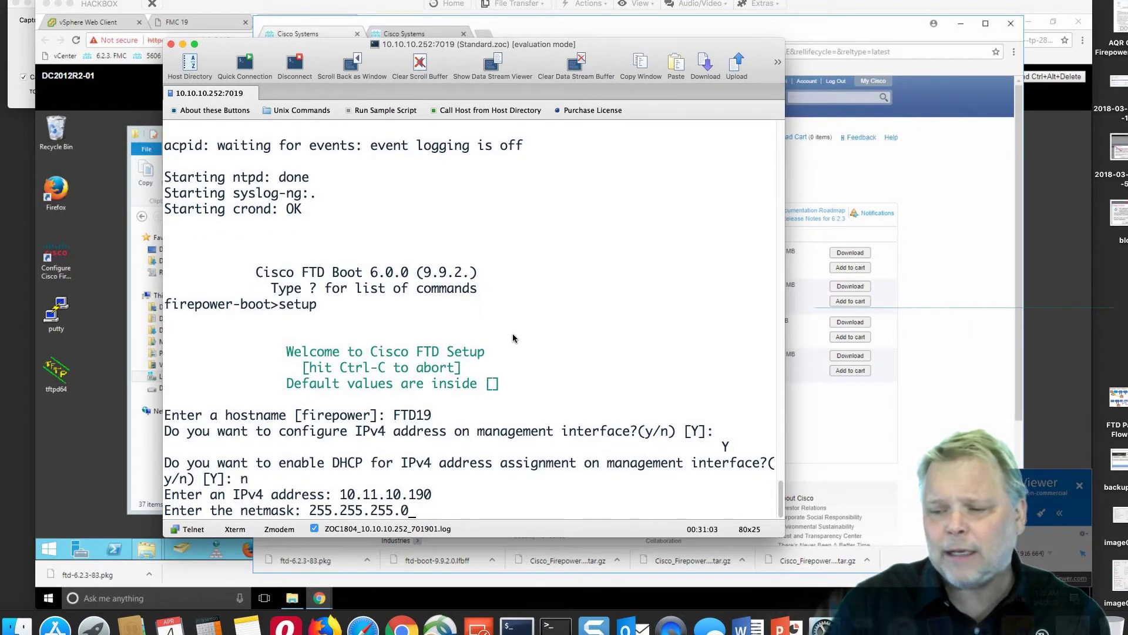
pyautogui.press('Return')
pyautogui.write('10.11.10.1')
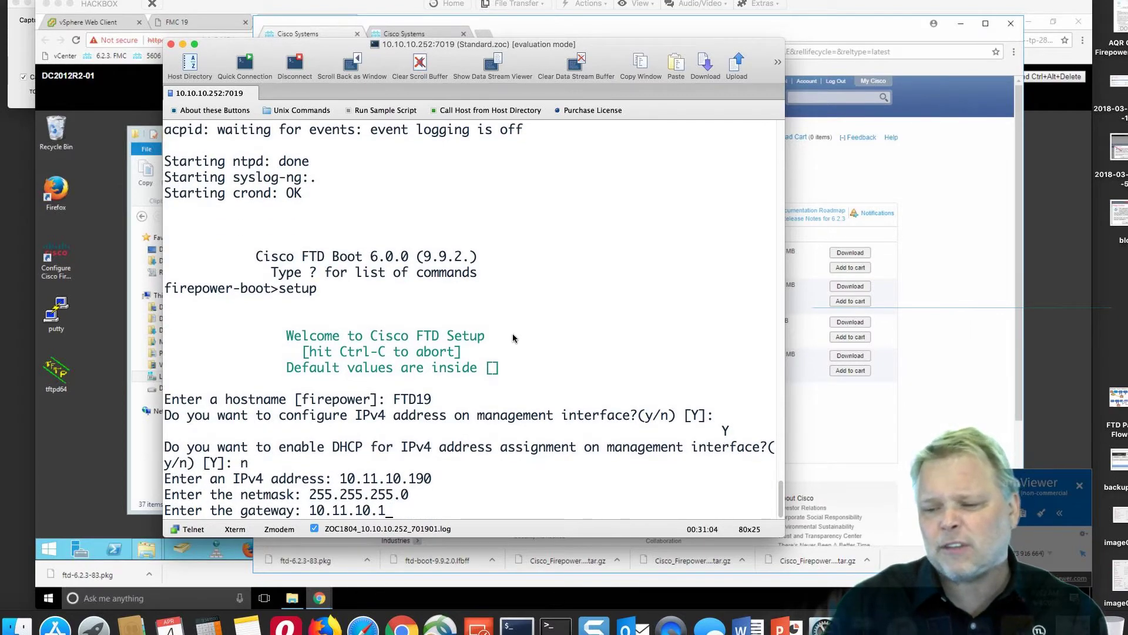
pyautogui.press('Return')
pyautogui.press('Return')
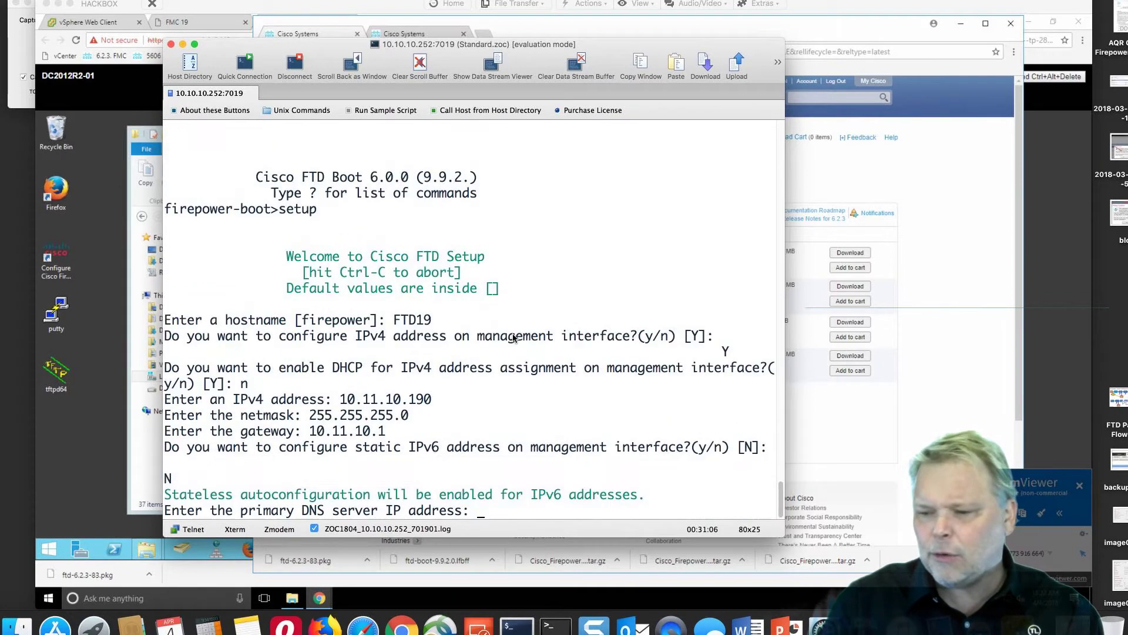
pyautogui.write('10.11.11.250')
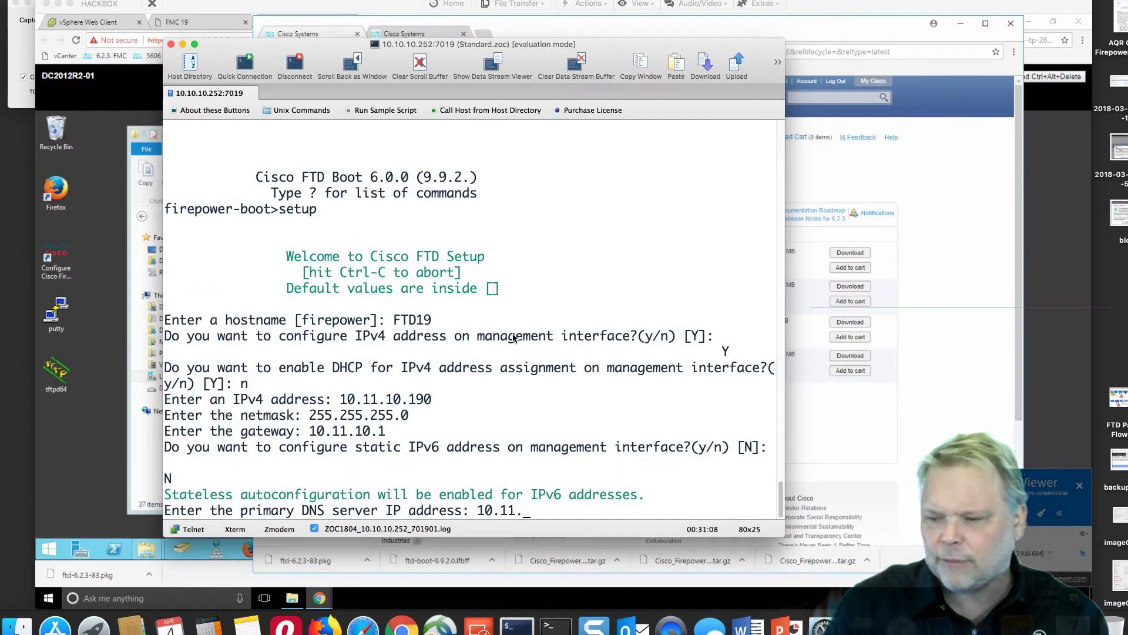
pyautogui.press('Return')
pyautogui.press('Return')
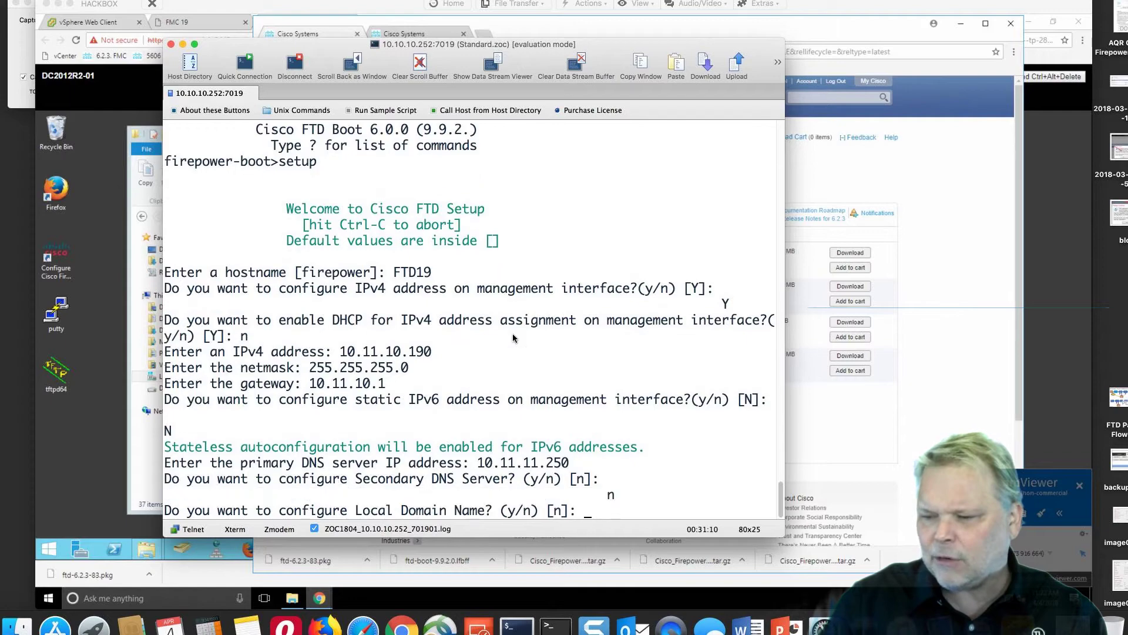
# Step: Set local domain ftd19.sfgtc.local and search domain sfgtc.local
pyautogui.write('y')
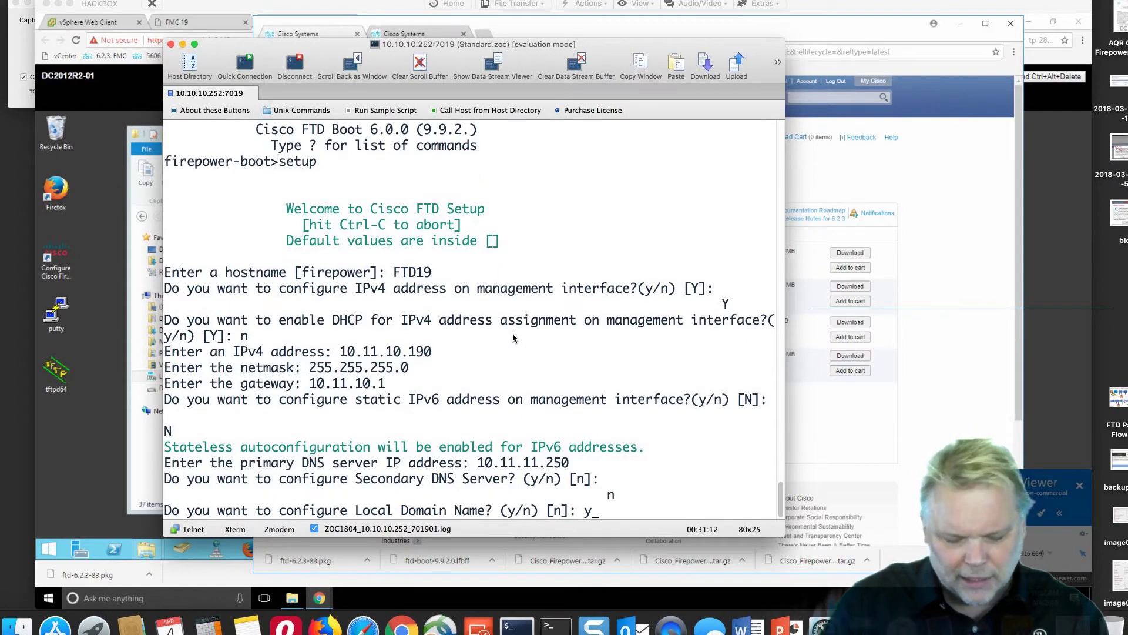
pyautogui.press('Return')
pyautogui.write('f')
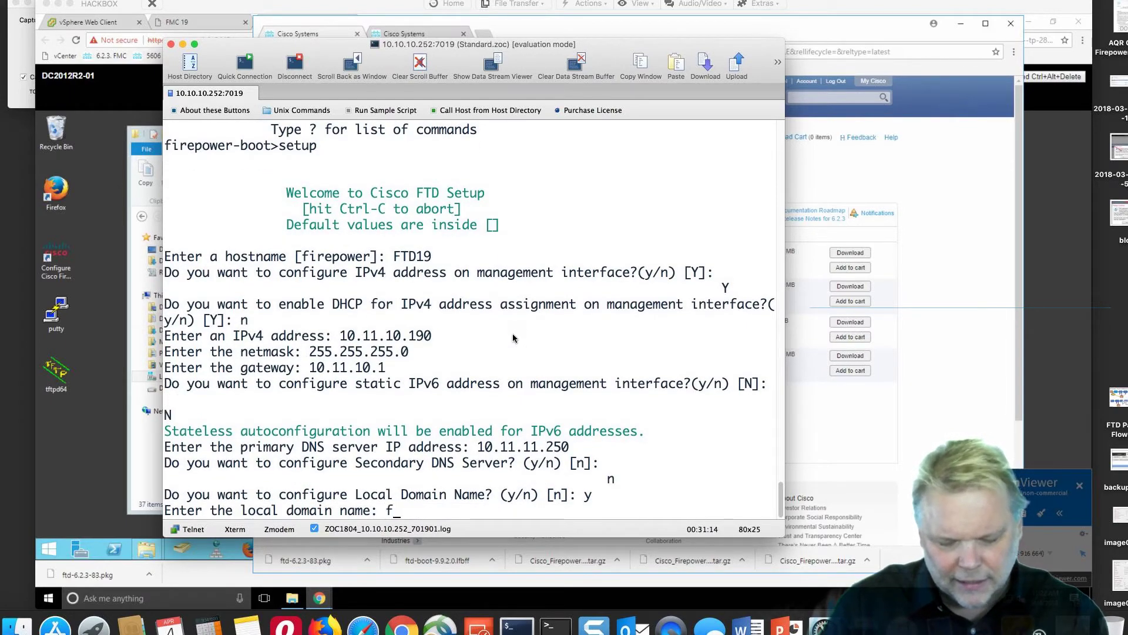
pyautogui.write('td19.sfgtc')
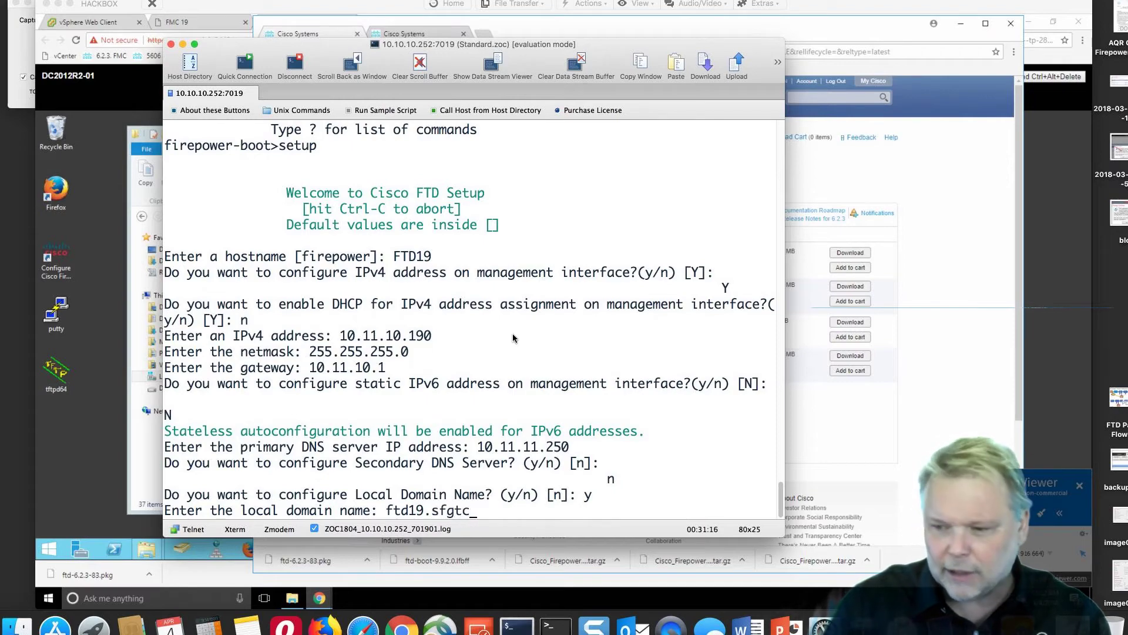
pyautogui.write('.local')
pyautogui.press('Return')
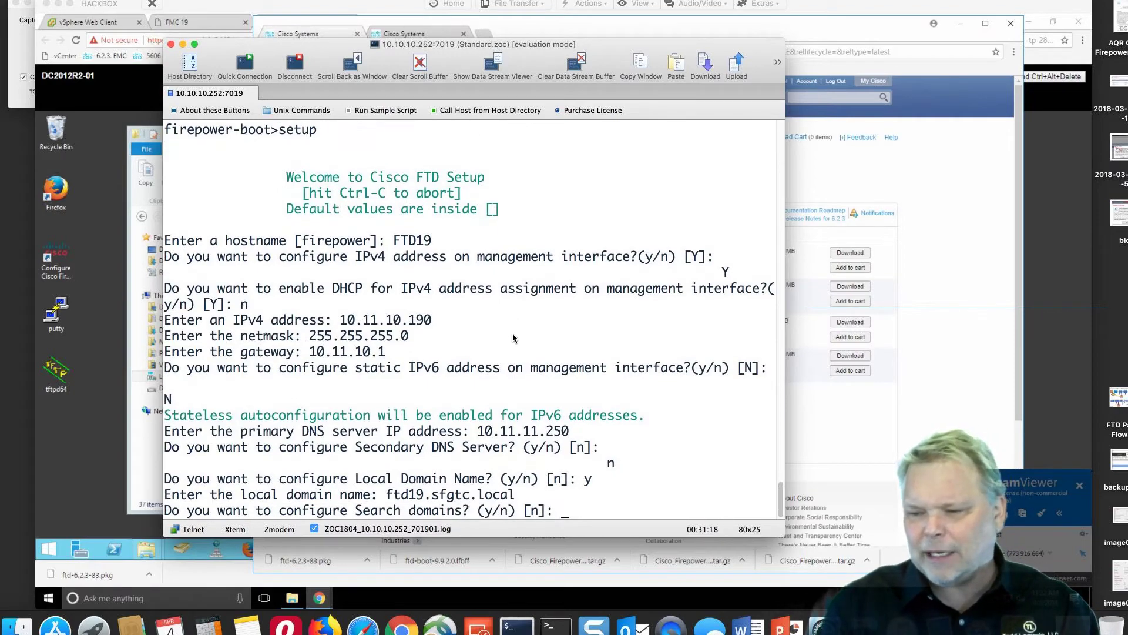
pyautogui.write('y')
pyautogui.press('Return')
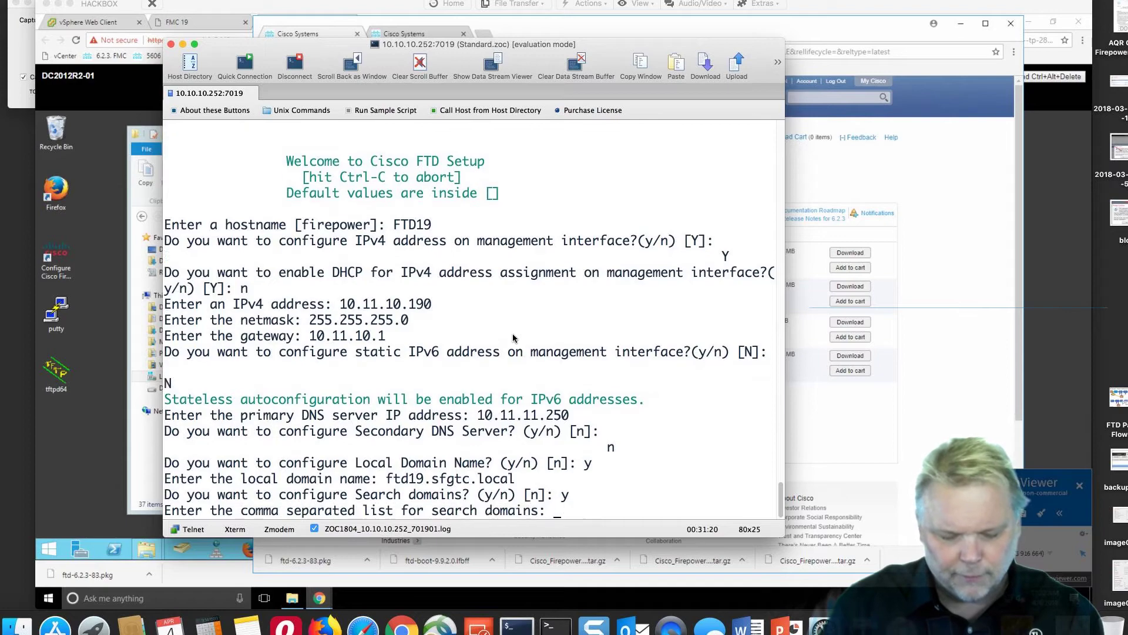
pyautogui.write('dsfgtc.lo')
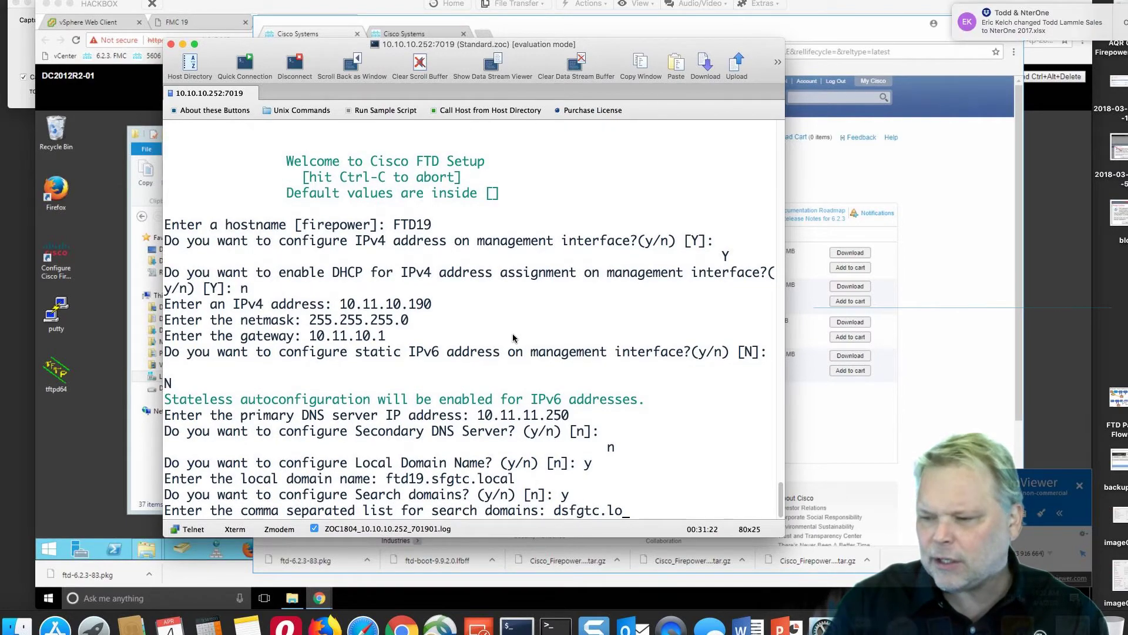
pyautogui.press('BackSpace')
pyautogui.press('BackSpace')
pyautogui.press('BackSpace')
pyautogui.press('BackSpace')
pyautogui.press('BackSpace')
pyautogui.press('BackSpace')
pyautogui.press('BackSpace')
pyautogui.press('BackSpace')
pyautogui.press('BackSpace')
pyautogui.write('s')
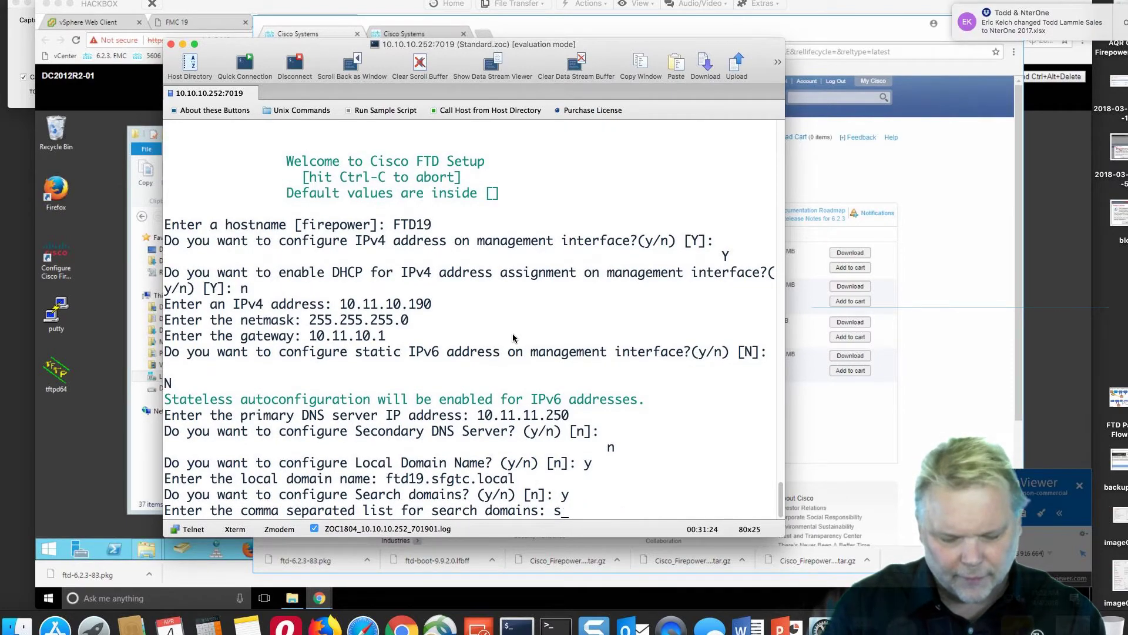
pyautogui.write('fgtc.local')
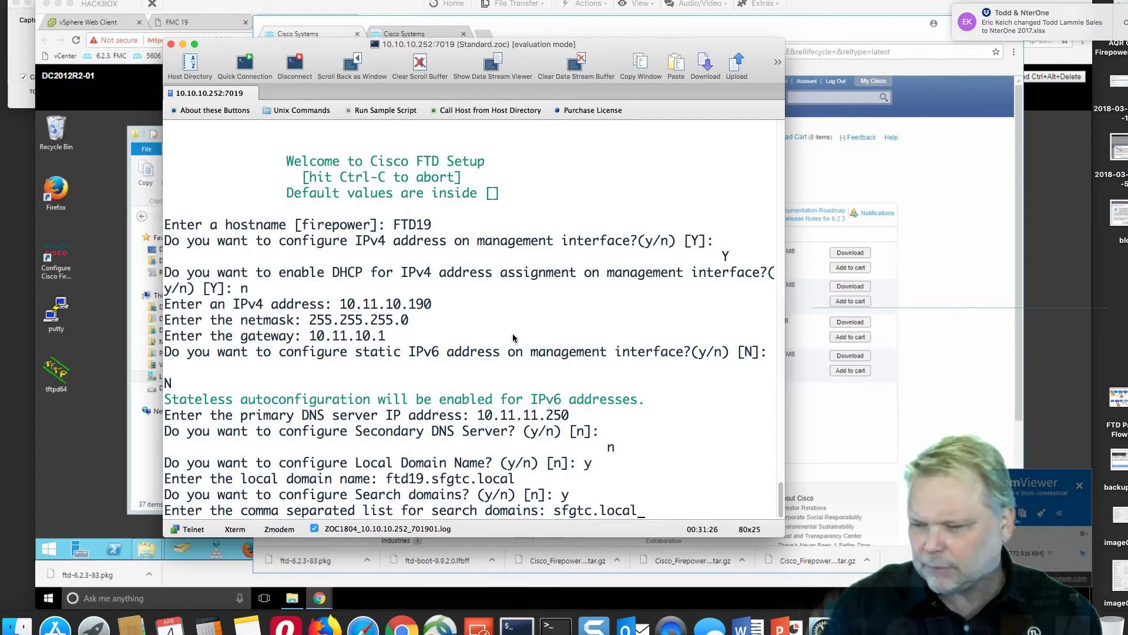
pyautogui.press('Return')
pyautogui.press('Return')
# Step: Set NTP server pool.ntp.org and apply the reviewed management configuration
pyautogui.write('p')
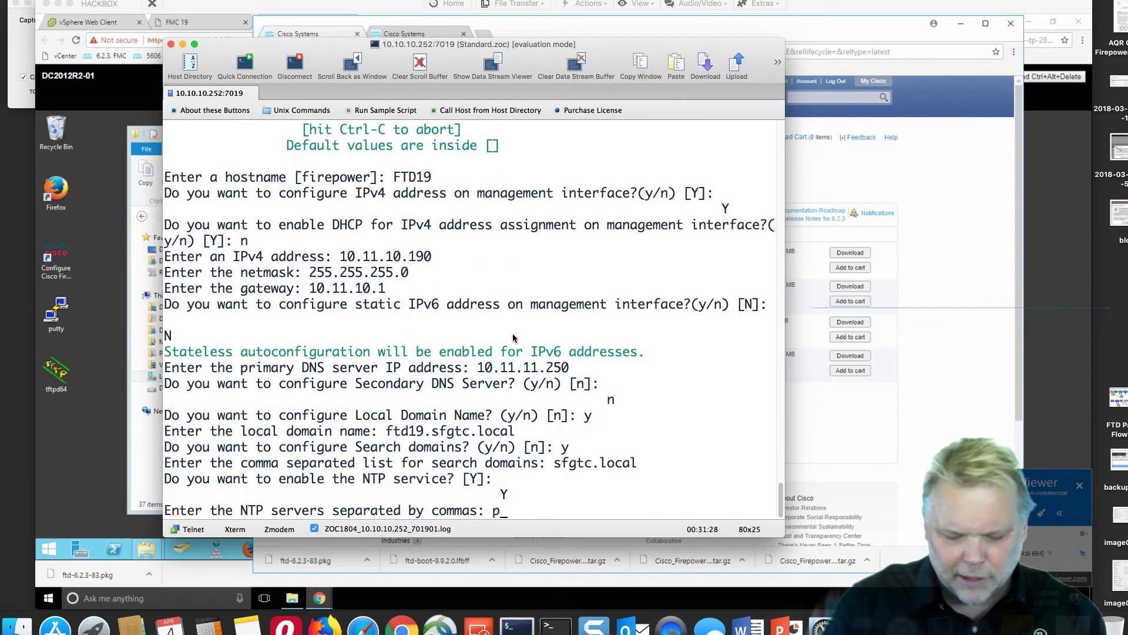
pyautogui.write('ool.ntp.org')
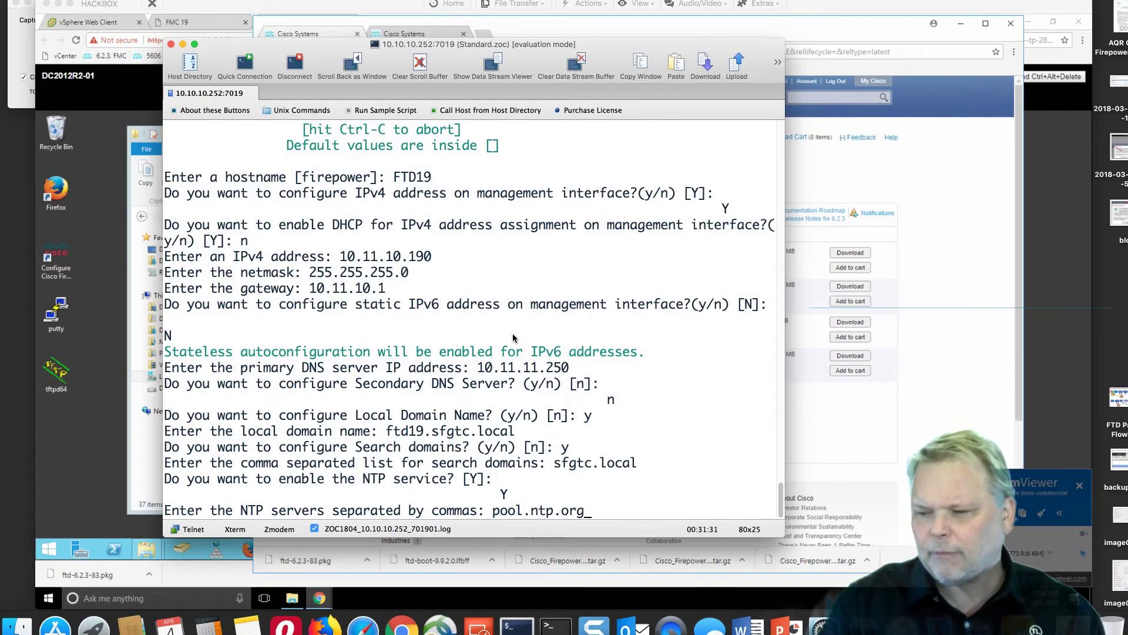
pyautogui.press('Return')
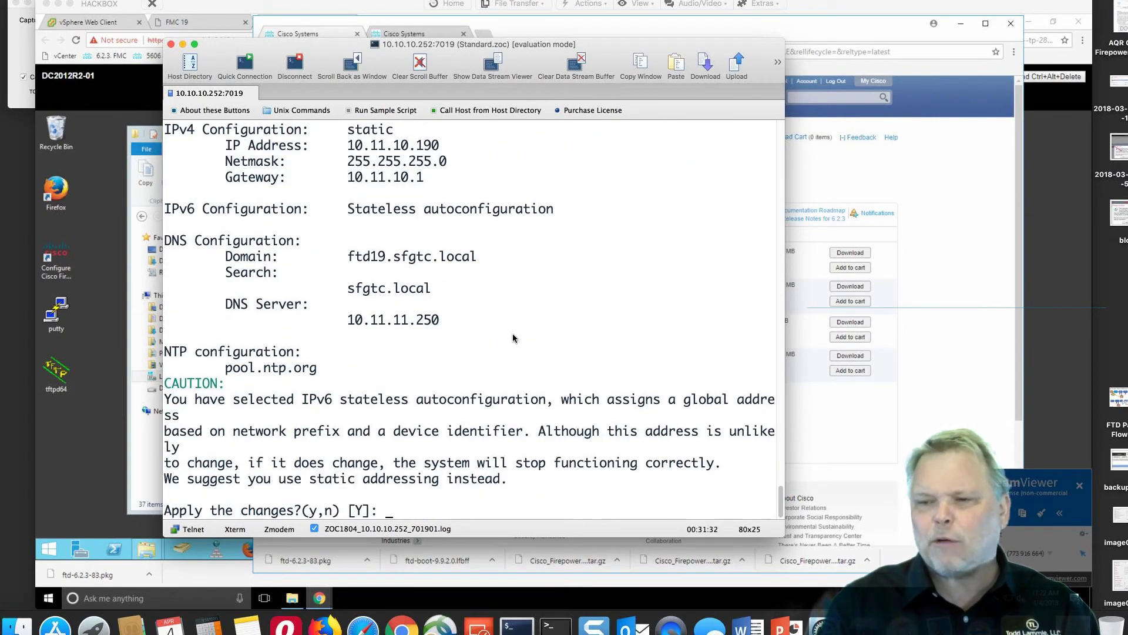
pyautogui.press('Return')
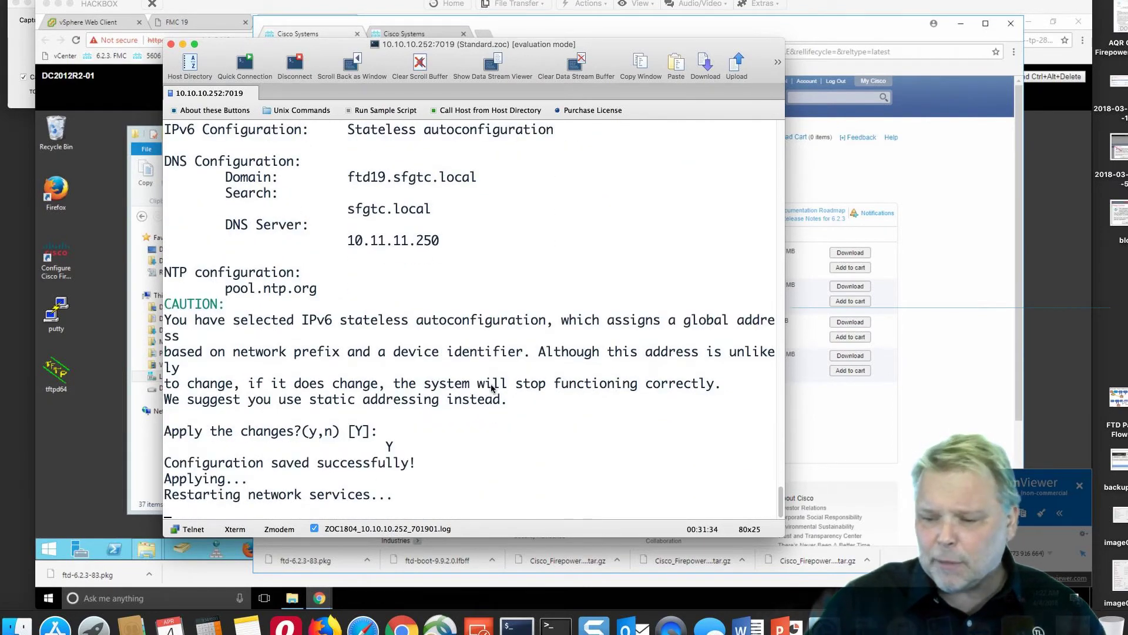
pyautogui.click(236, 625)
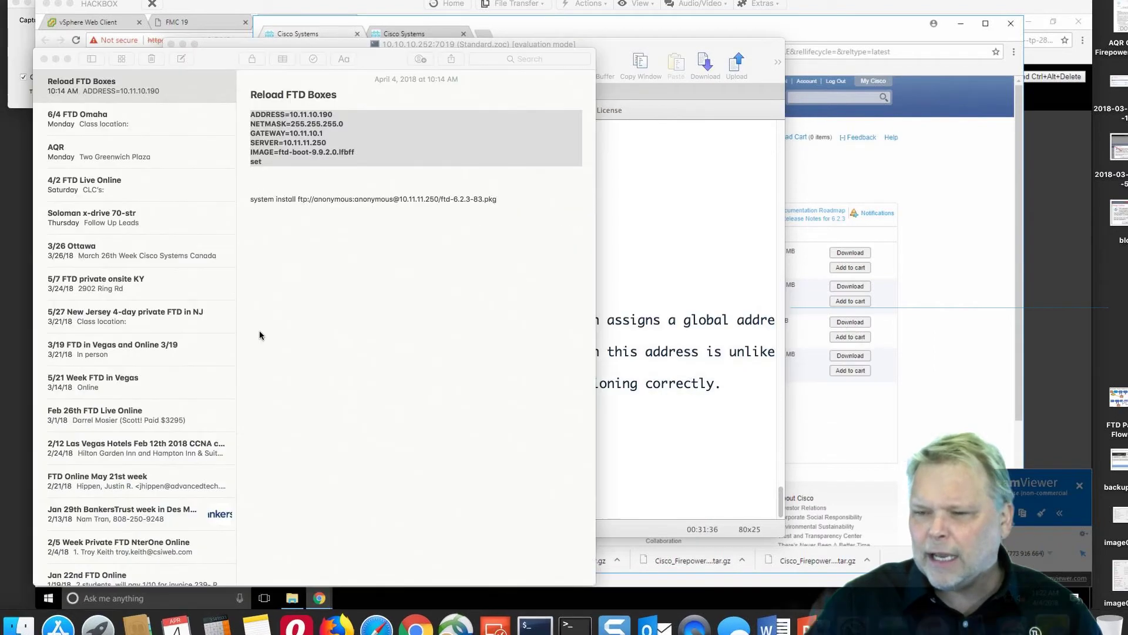
# Step: Copy the system install line from the Reload FTD Boxes note, then close Notes
pyautogui.moveTo(502, 199); pyautogui.dragTo(262, 202)
pyautogui.rightClick(261, 203)
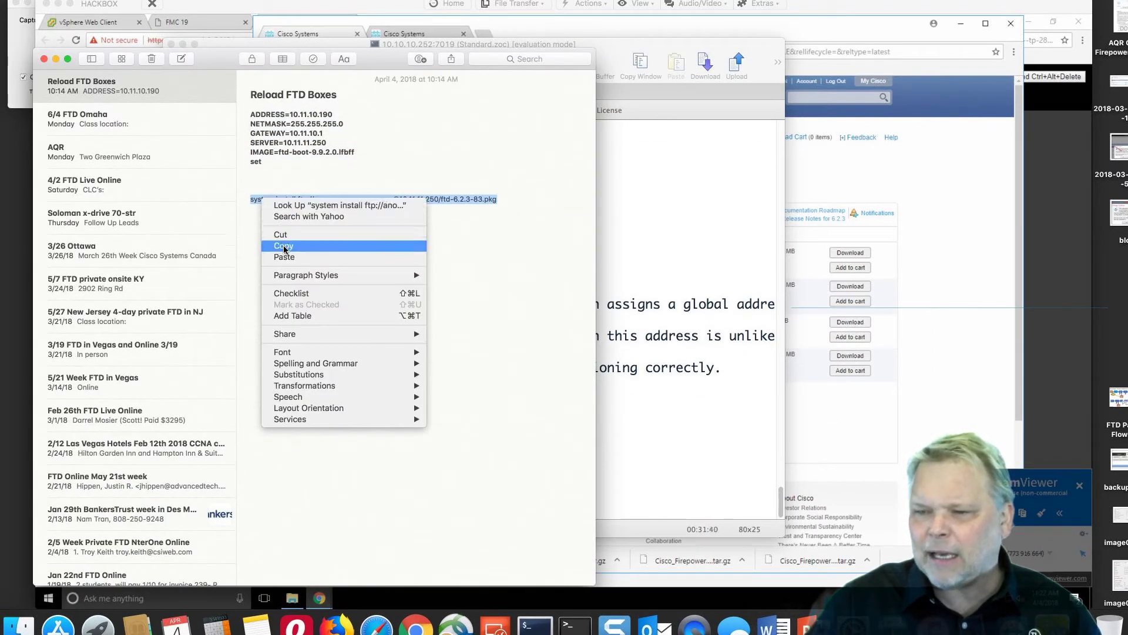
pyautogui.click(276, 246)
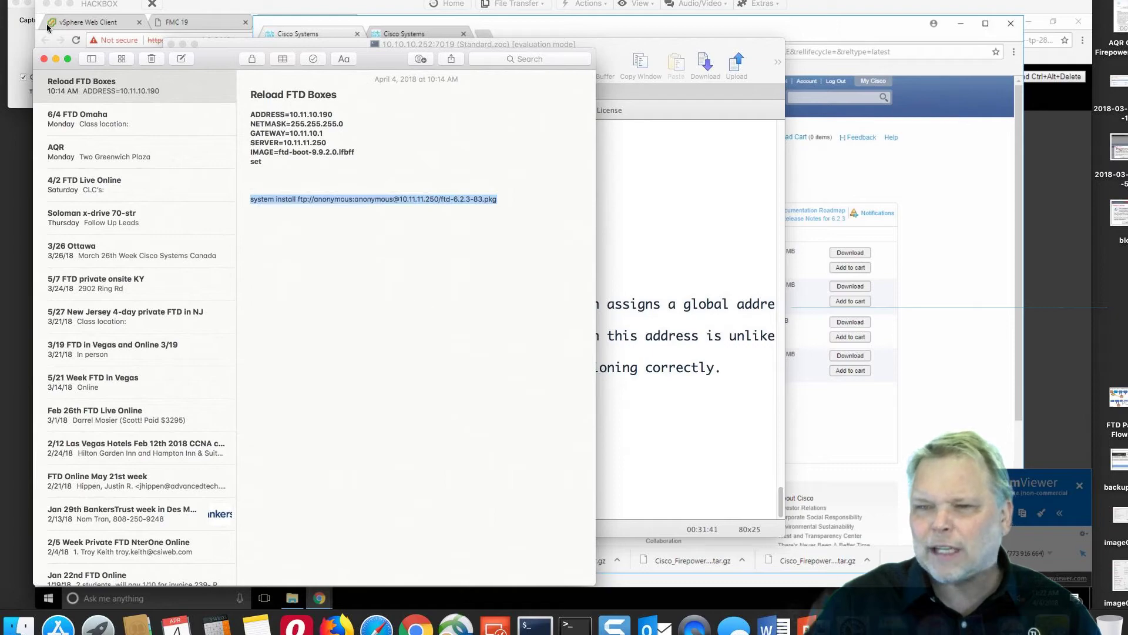
pyautogui.click(44, 59)
# Step: Paste the ftd-6.2.3-83.pkg system install command at a fresh firepower-boot prompt, then view the Cisco download page
pyautogui.press('Return')
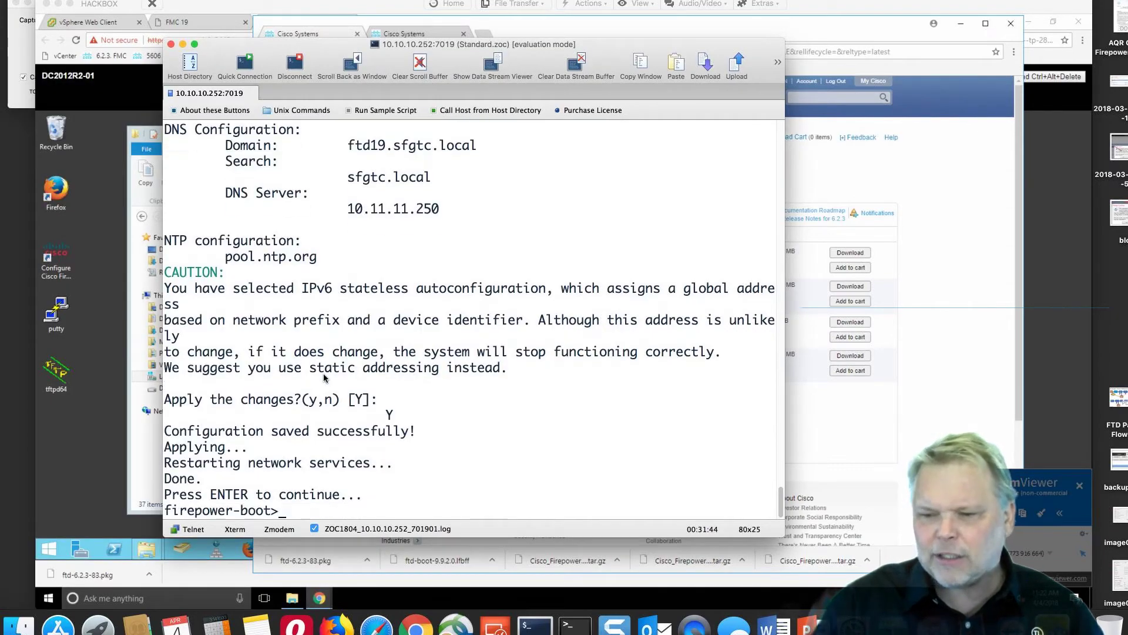
pyautogui.rightClick(324, 376)
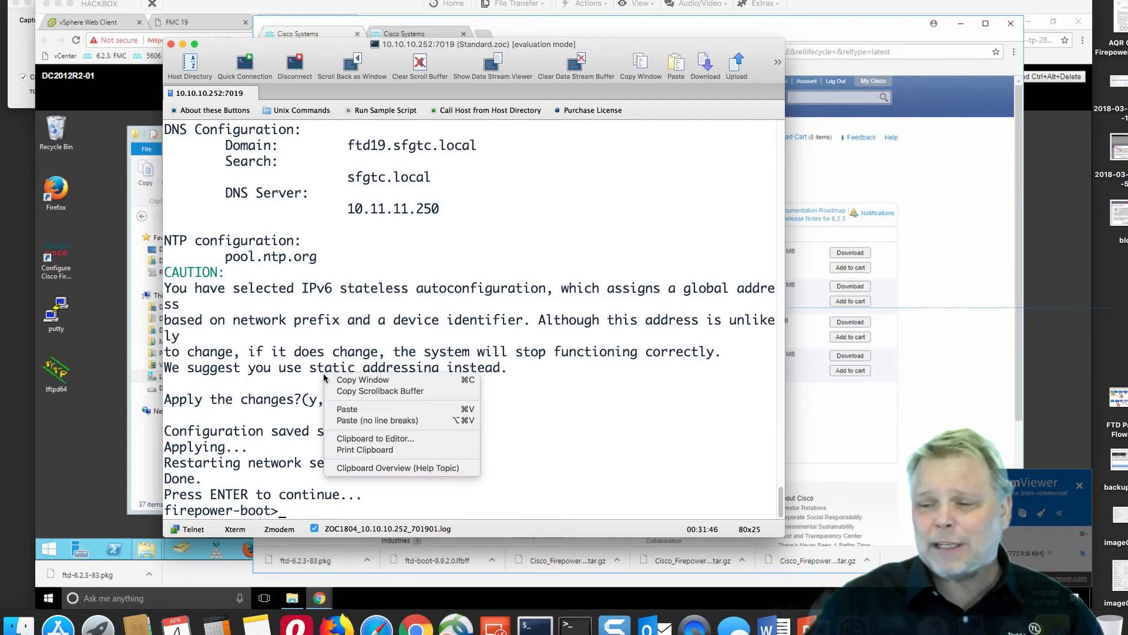
pyautogui.click(348, 420)
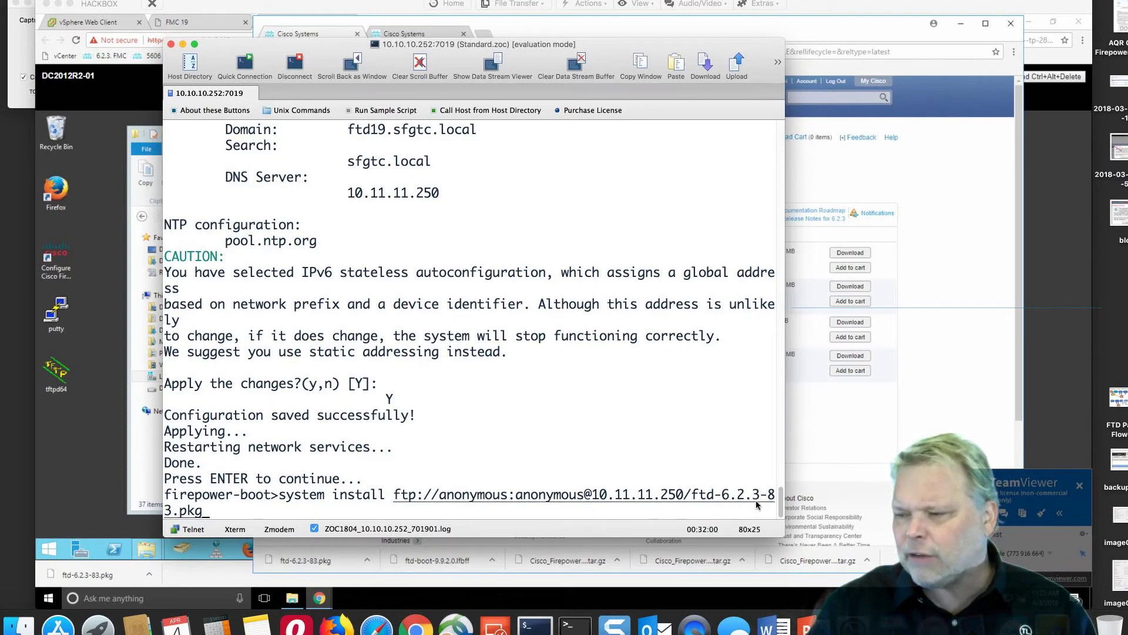
pyautogui.click(823, 428)
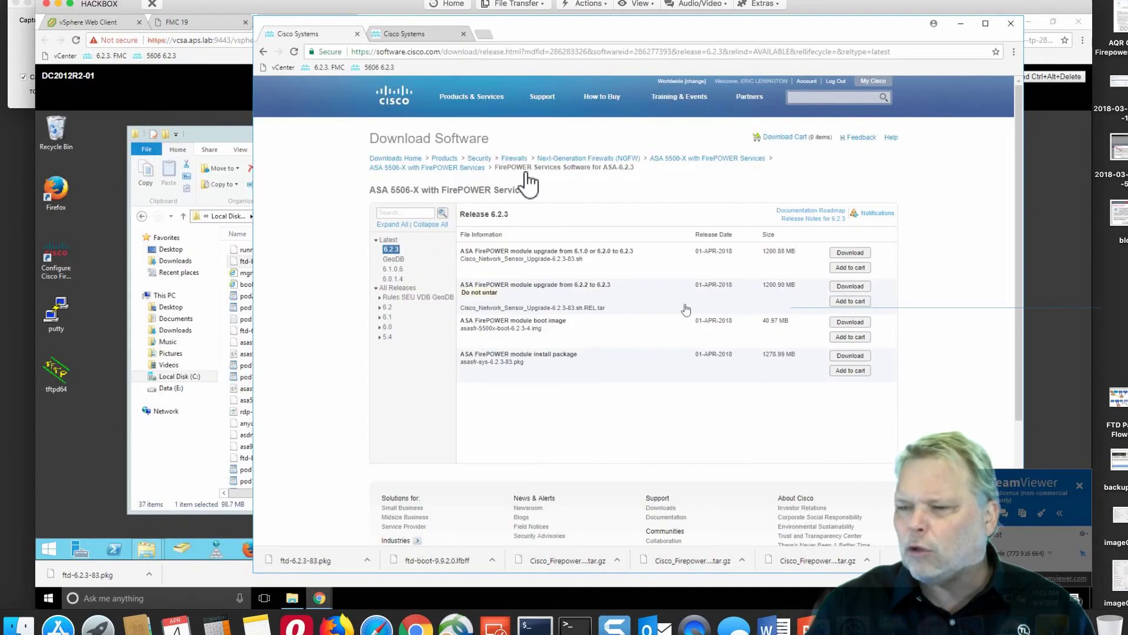
# Step: Navigate from the ASA 5506-X breadcrumb to the Firepower Threat Defense Software 6.2.3 downloads, then return to ZOC
pyautogui.click(416, 33)
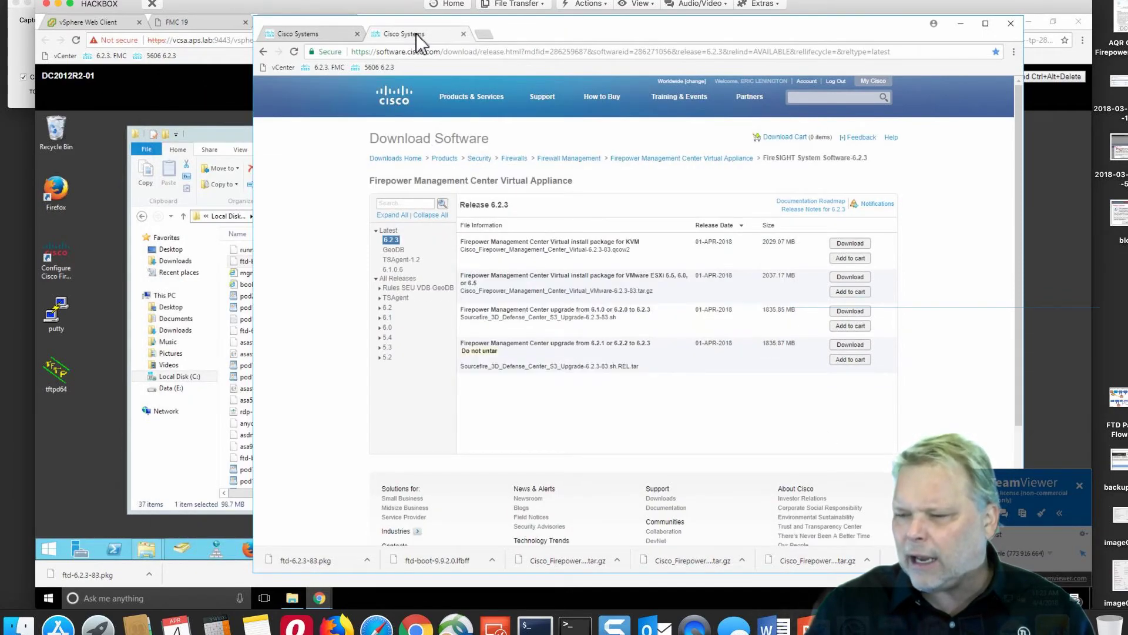
pyautogui.click(323, 34)
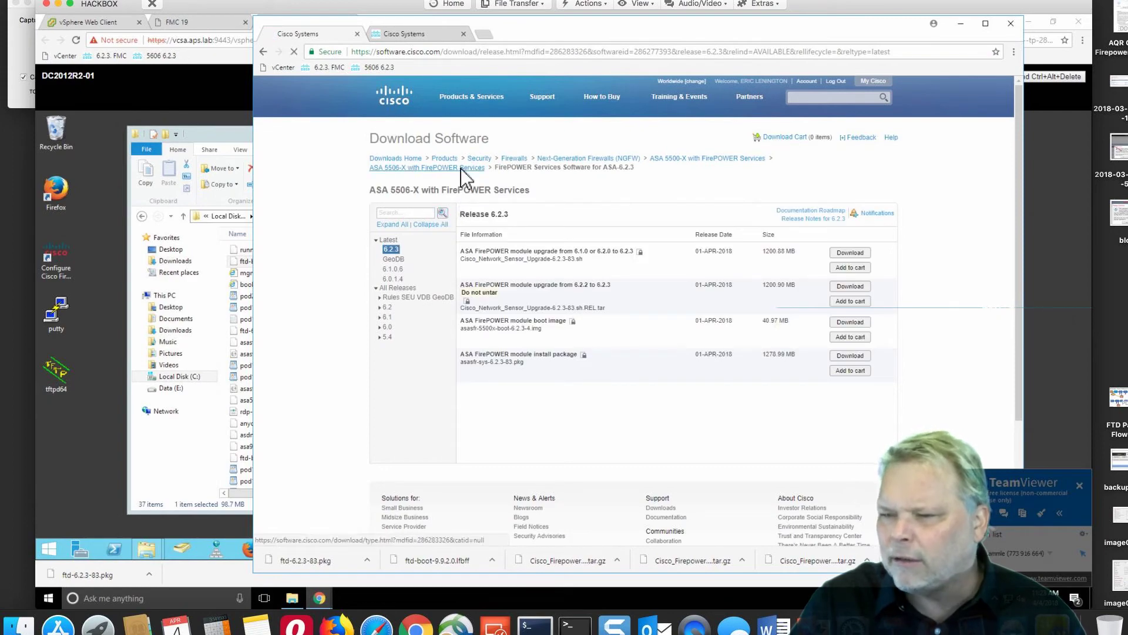
pyautogui.click(460, 168)
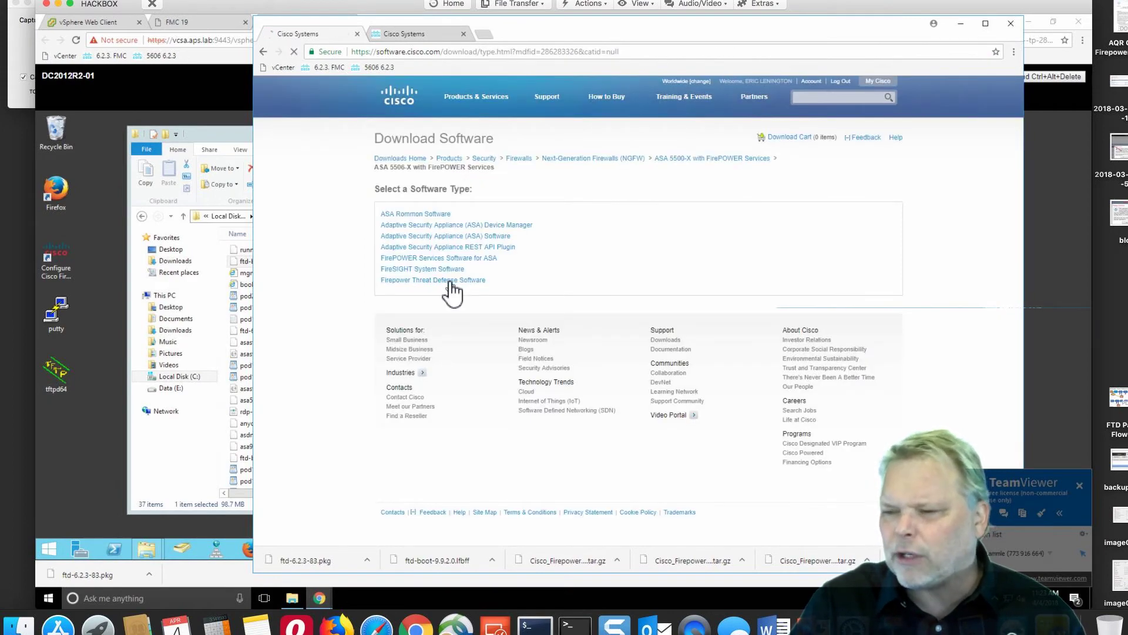
pyautogui.click(450, 281)
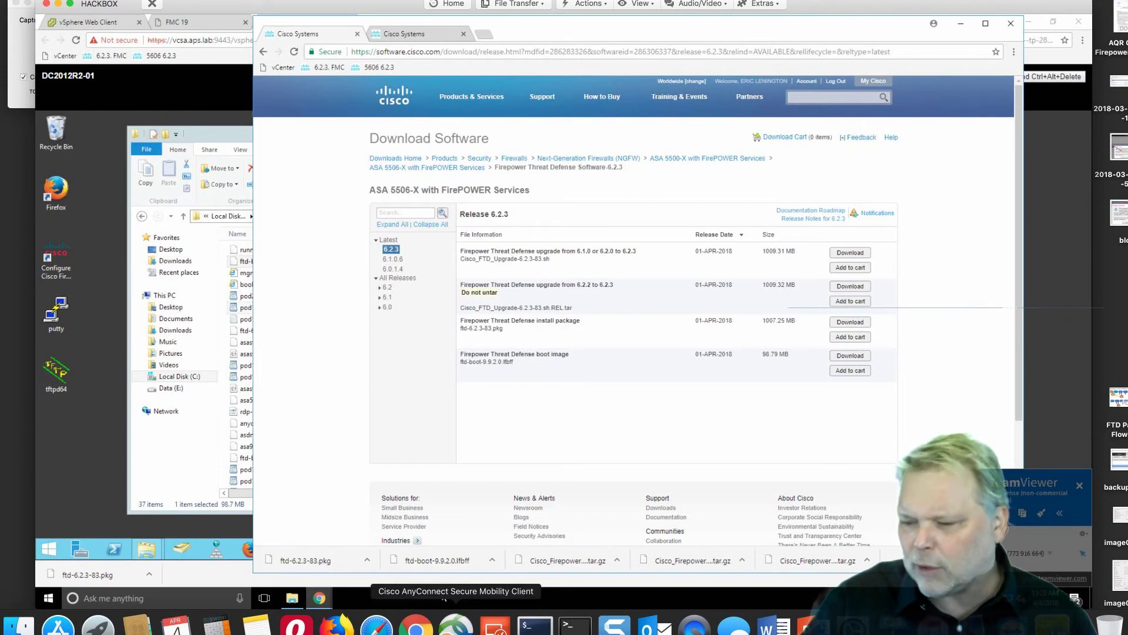
pyautogui.click(534, 624)
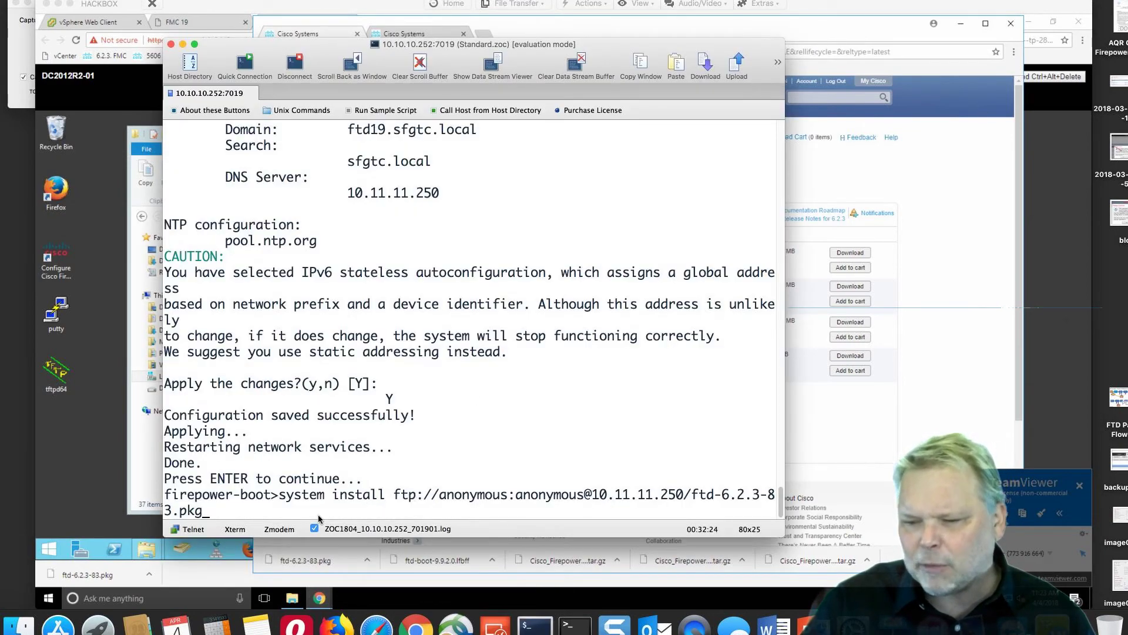
# Step: Run the ftd-6.2.3-83.pkg install command and answer y to erase disk0
pyautogui.press('Return')
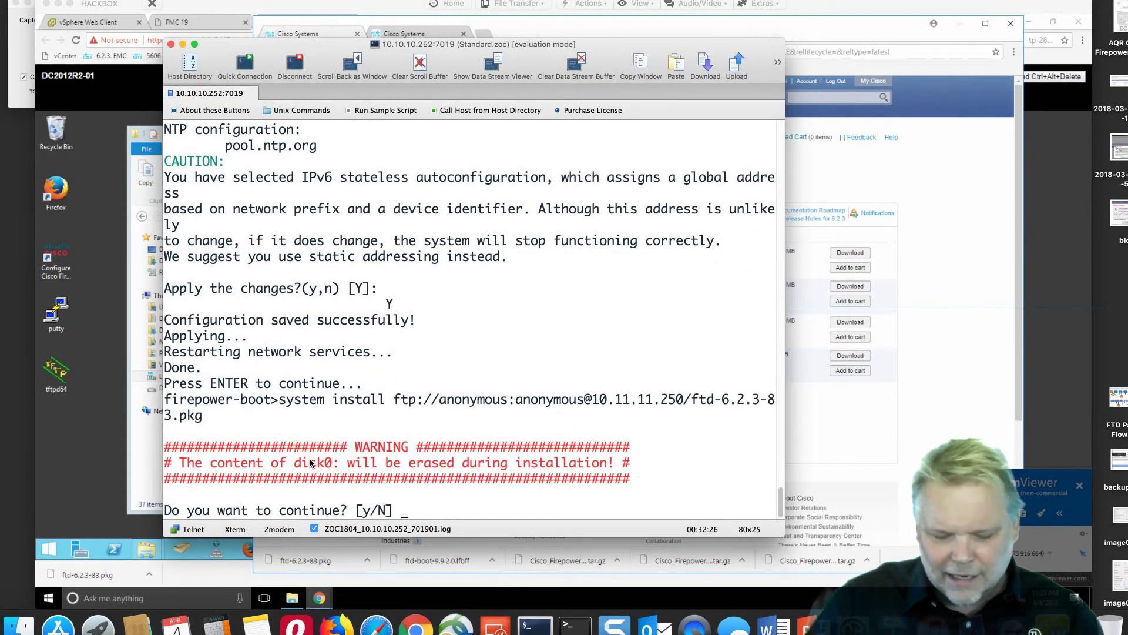
pyautogui.write('y')
pyautogui.press('Return')
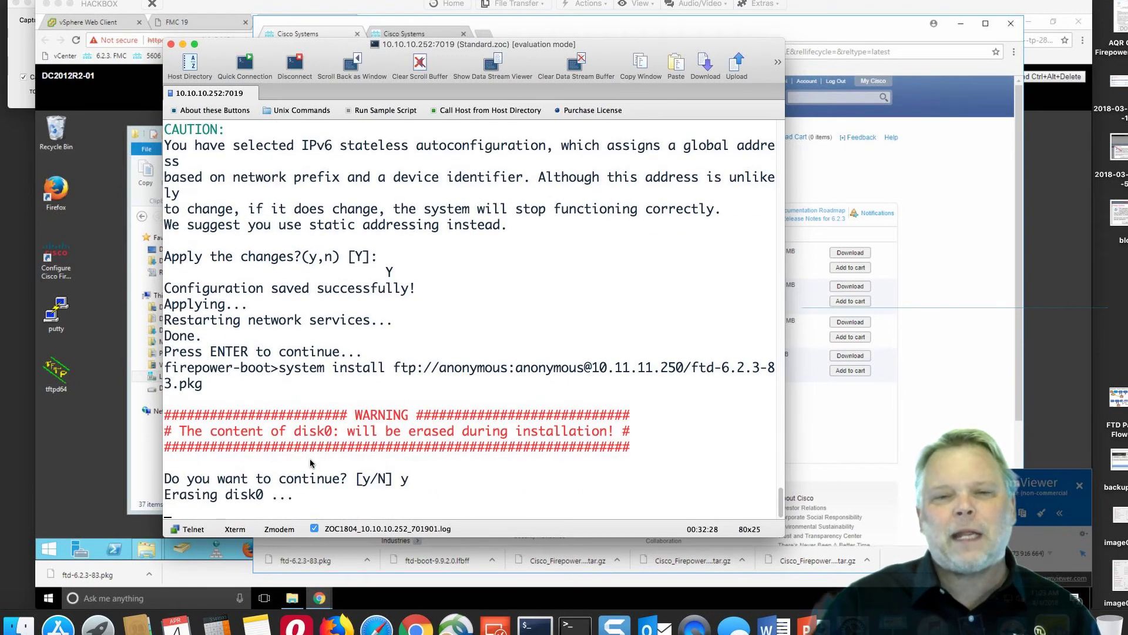